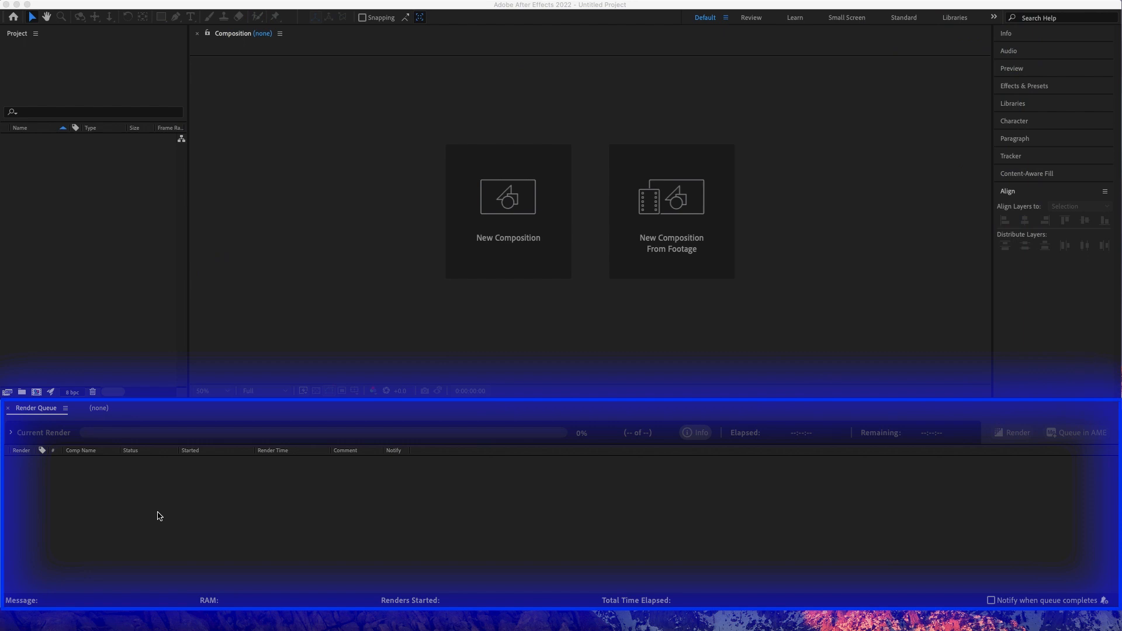
Step: Show the Effects & Presets list and import the footage Spectra Visual Grid Fast 2.mp4 into the project
{"action": "left_click", "coordinate": [1016, 88]}
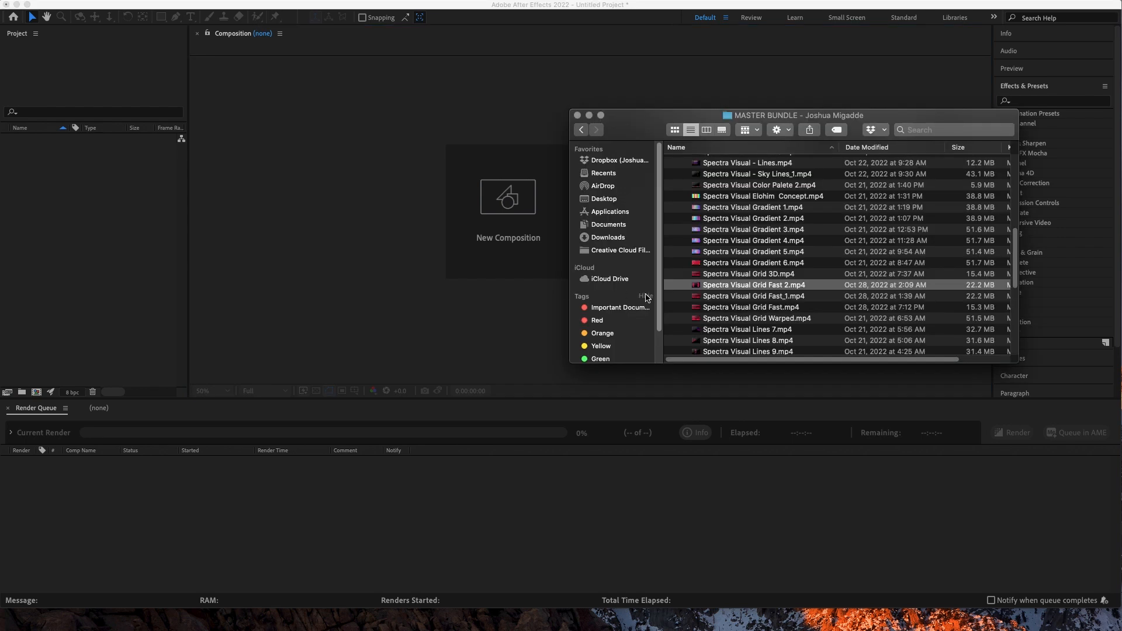
{"action": "left_click_drag", "start_coordinate": [717, 286], "coordinate": [147, 230]}
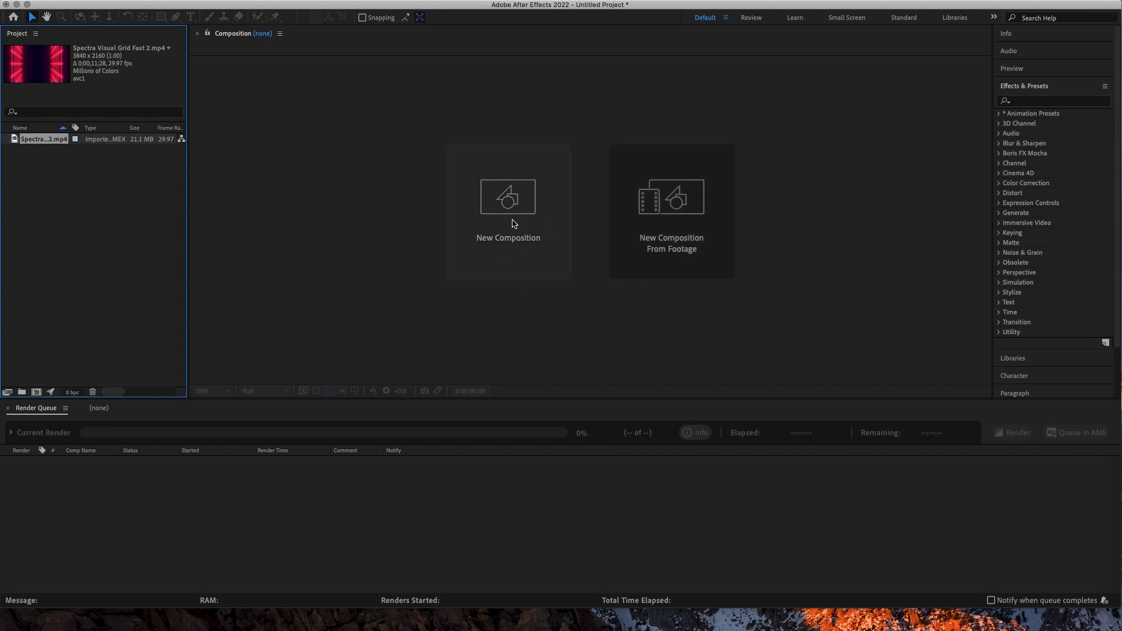
Step: Create a new composition at 1920 x 1080 px with a frame rate of 24 fps and a duration of 0:00:30:00
{"action": "mouse_move", "coordinate": [180, 5]}
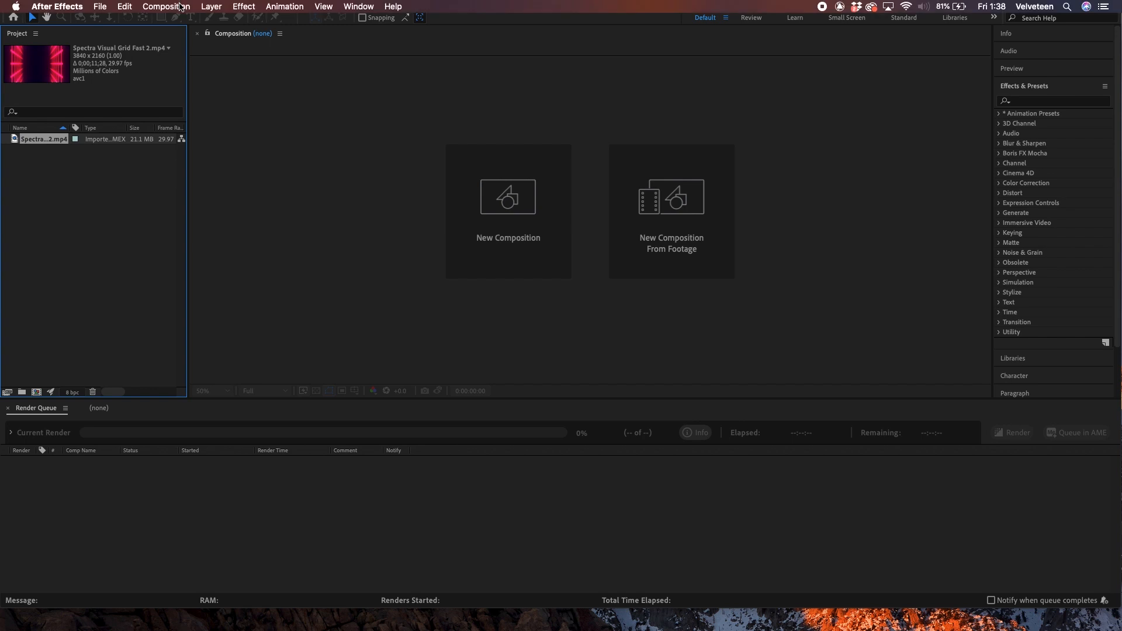
{"action": "left_click", "coordinate": [180, 6]}
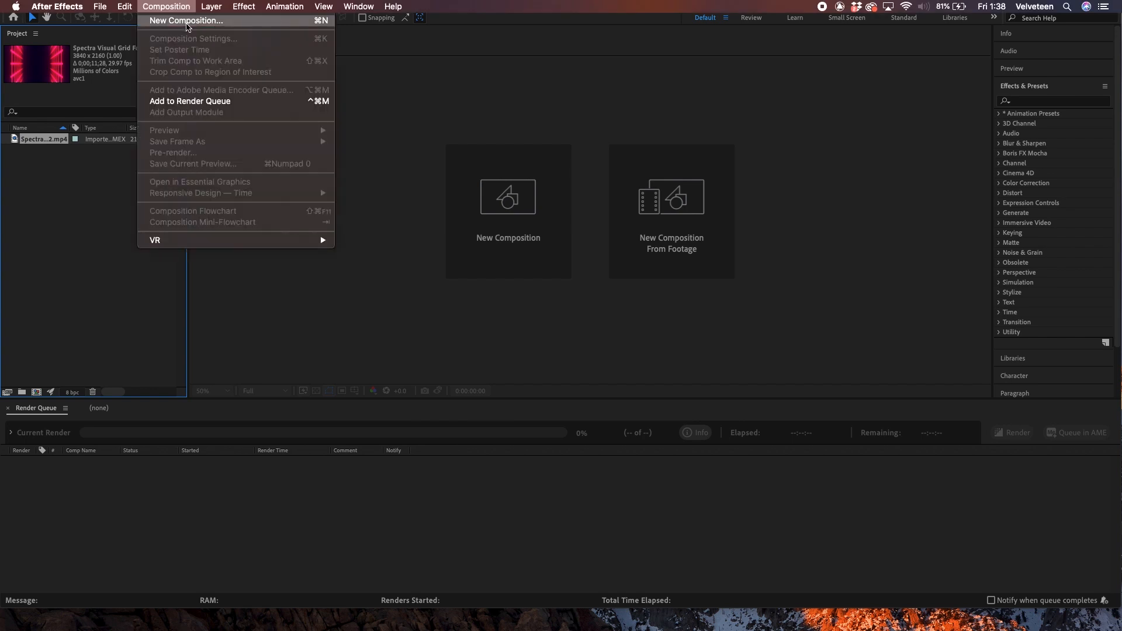
{"action": "left_click", "coordinate": [187, 24]}
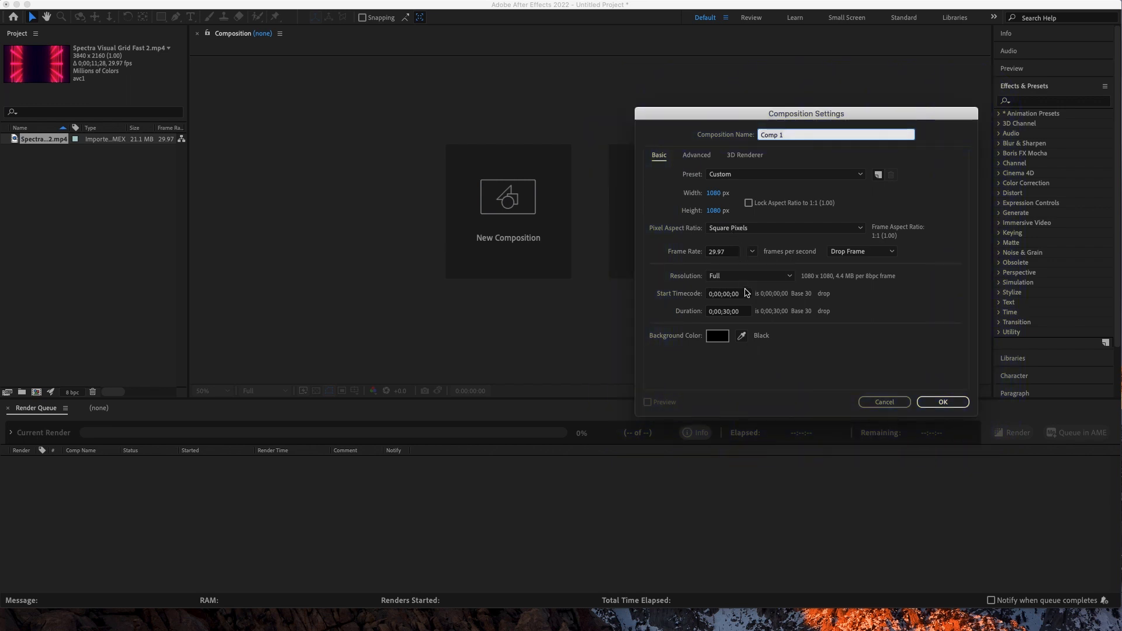
{"action": "left_click", "coordinate": [720, 197]}
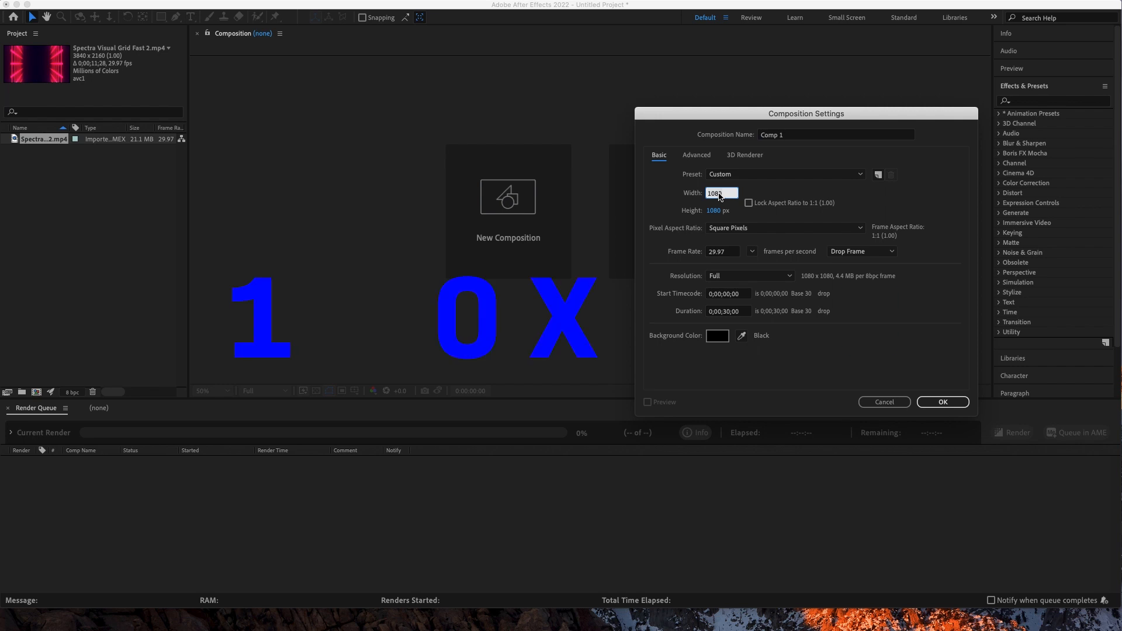
{"action": "type", "text": "1920"}
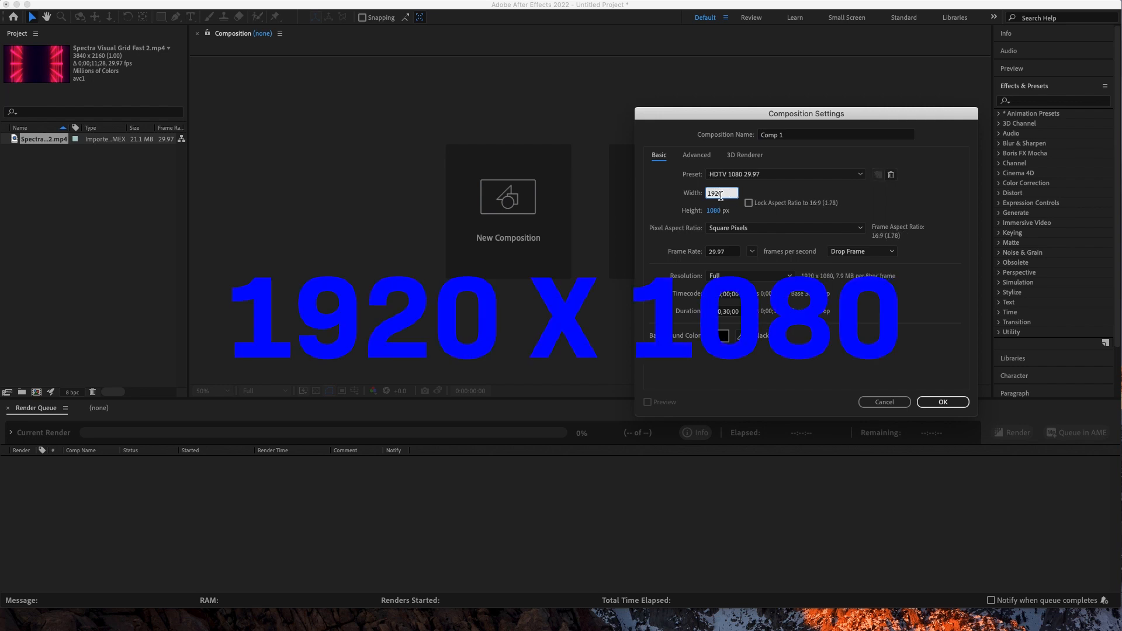
{"action": "left_click", "coordinate": [720, 252]}
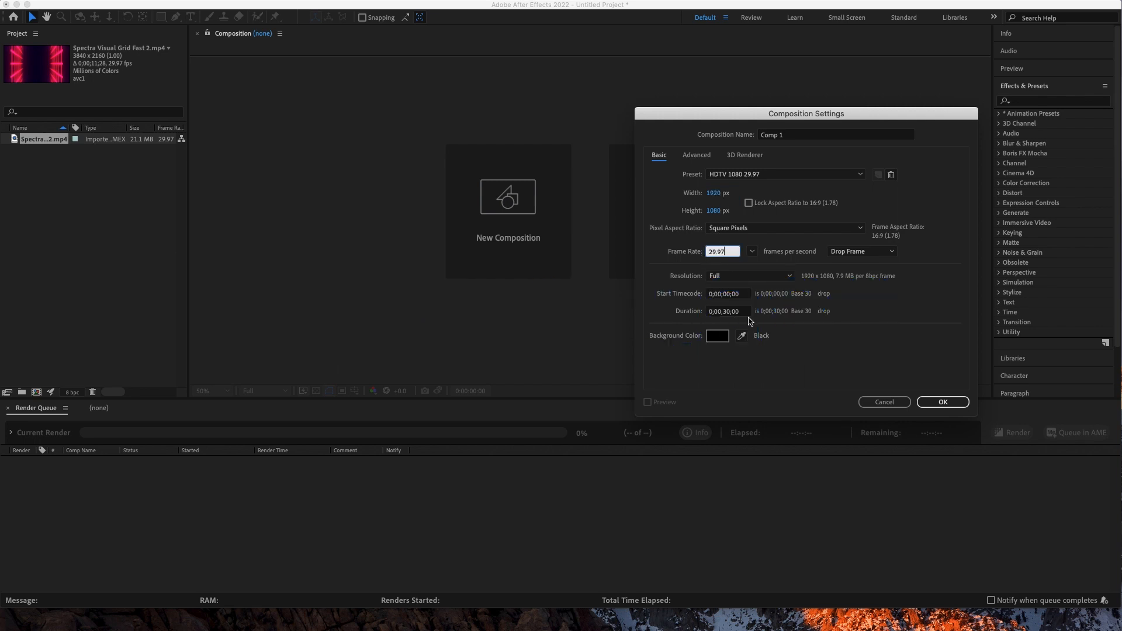
{"action": "type", "text": "24"}
{"action": "key", "text": "Tab"}
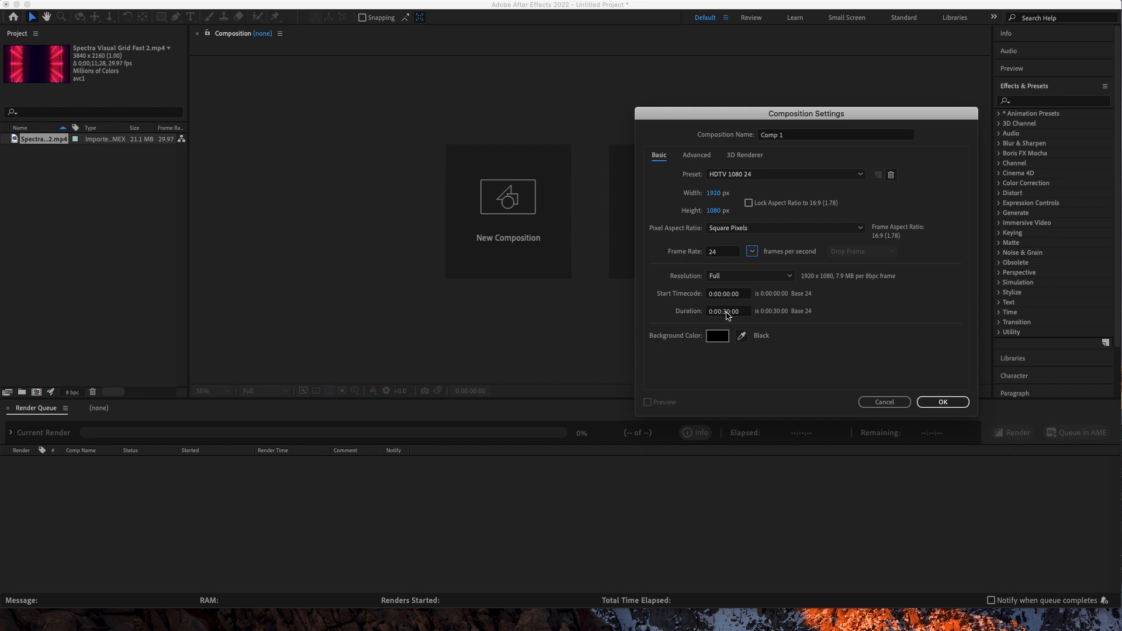
{"action": "left_click", "coordinate": [727, 314]}
{"action": "type", "text": "13000"}
{"action": "left_click", "coordinate": [943, 402]}
Step: Rename the new composition to EXPORT in its composition settings
{"action": "key", "text": "super+k"}
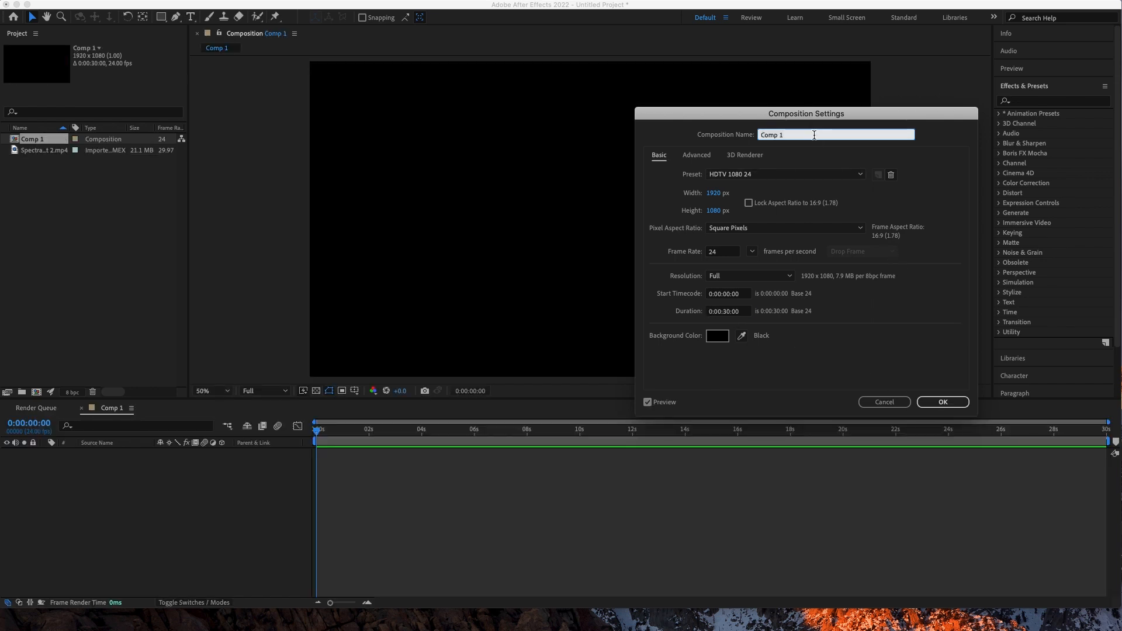
{"action": "type", "text": "EXPORT"}
{"action": "key", "text": "Return"}
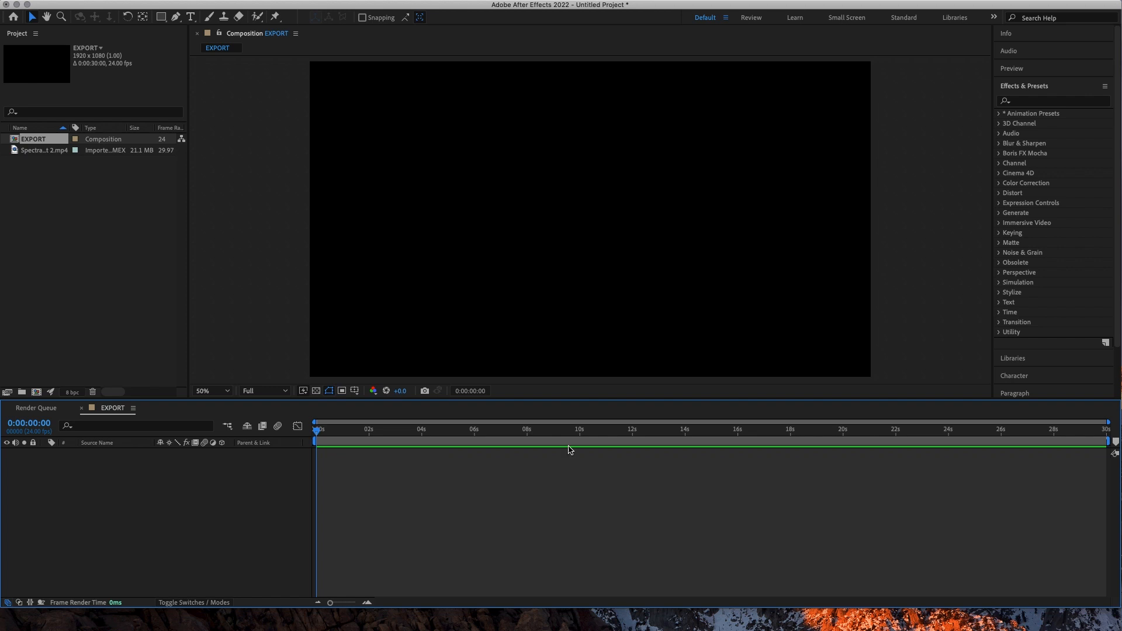
Step: Add a full-size solid layer to the EXPORT composition in magenta-red, colour DC0045
{"action": "left_click", "coordinate": [635, 175]}
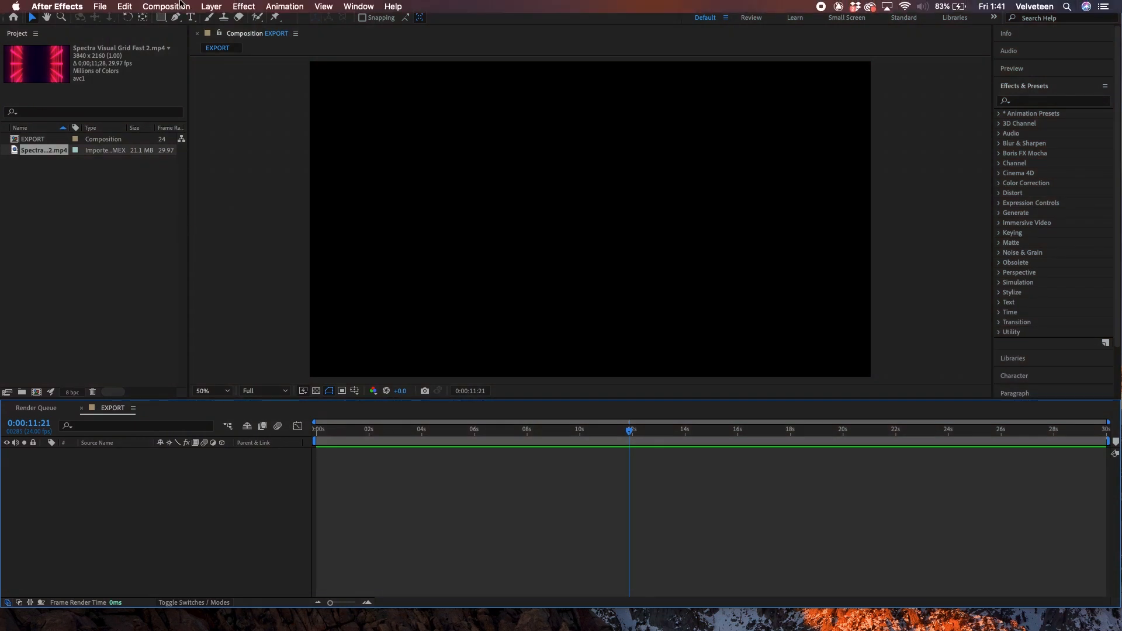
{"action": "left_click", "coordinate": [211, 6]}
{"action": "mouse_move", "coordinate": [274, 20]}
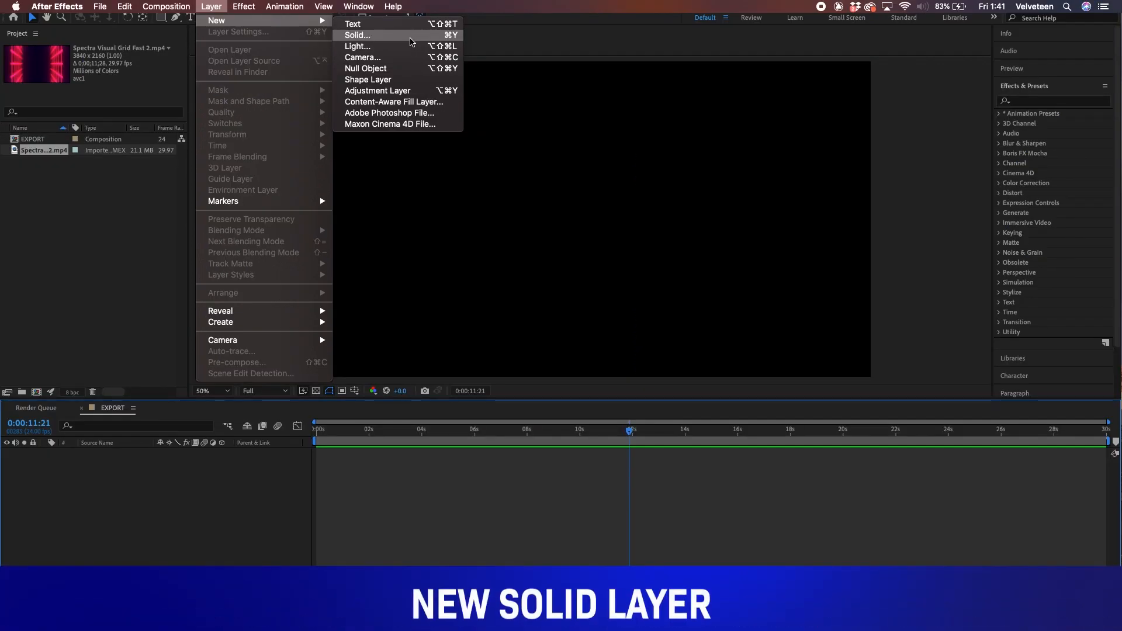
{"action": "left_click", "coordinate": [411, 36]}
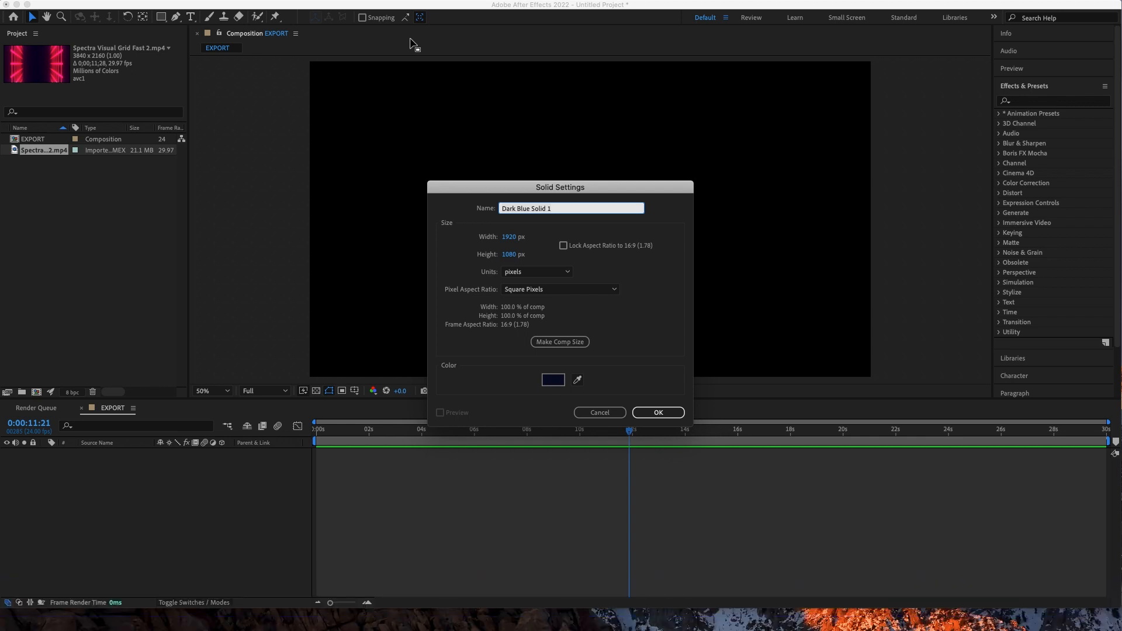
{"action": "left_click", "coordinate": [553, 380]}
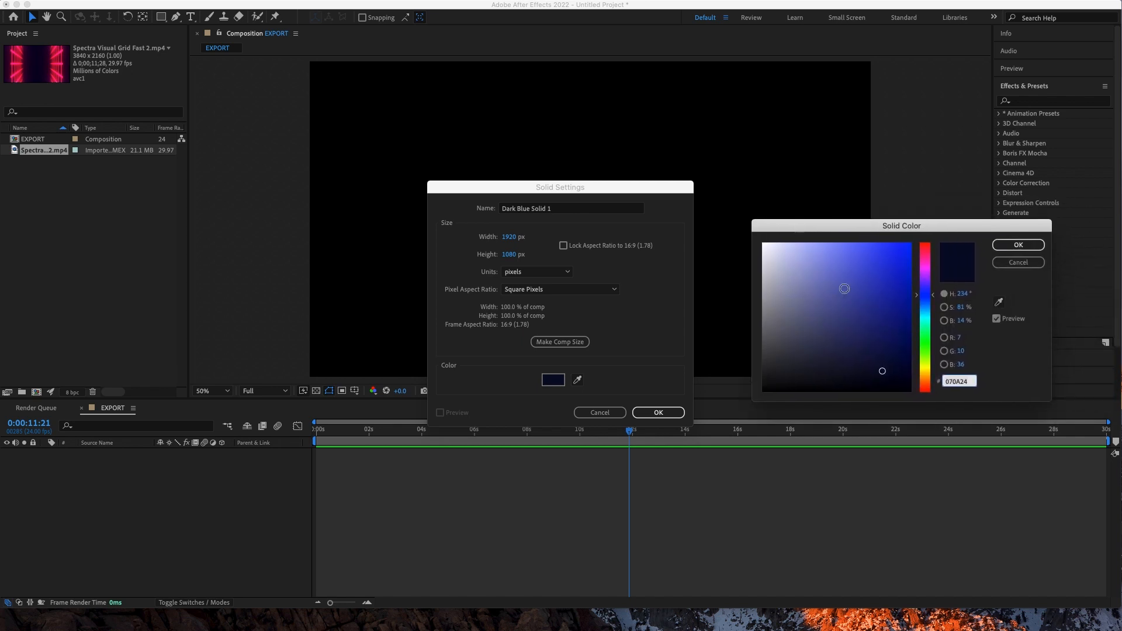
{"action": "left_click_drag", "start_coordinate": [817, 379], "coordinate": [921, 243]}
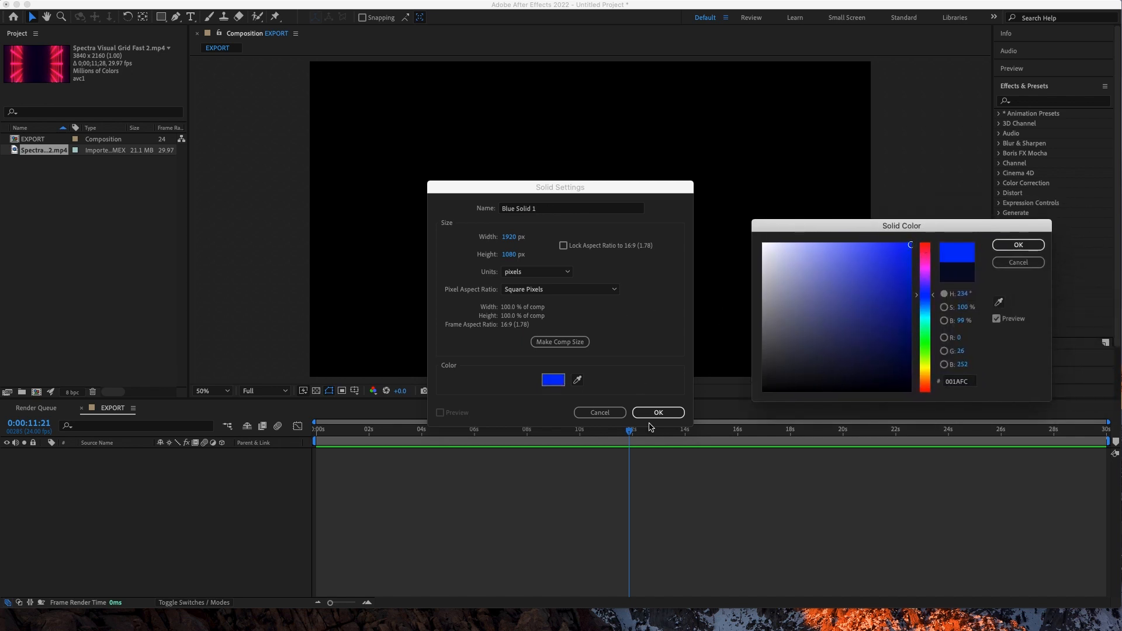
{"action": "left_click", "coordinate": [925, 247]}
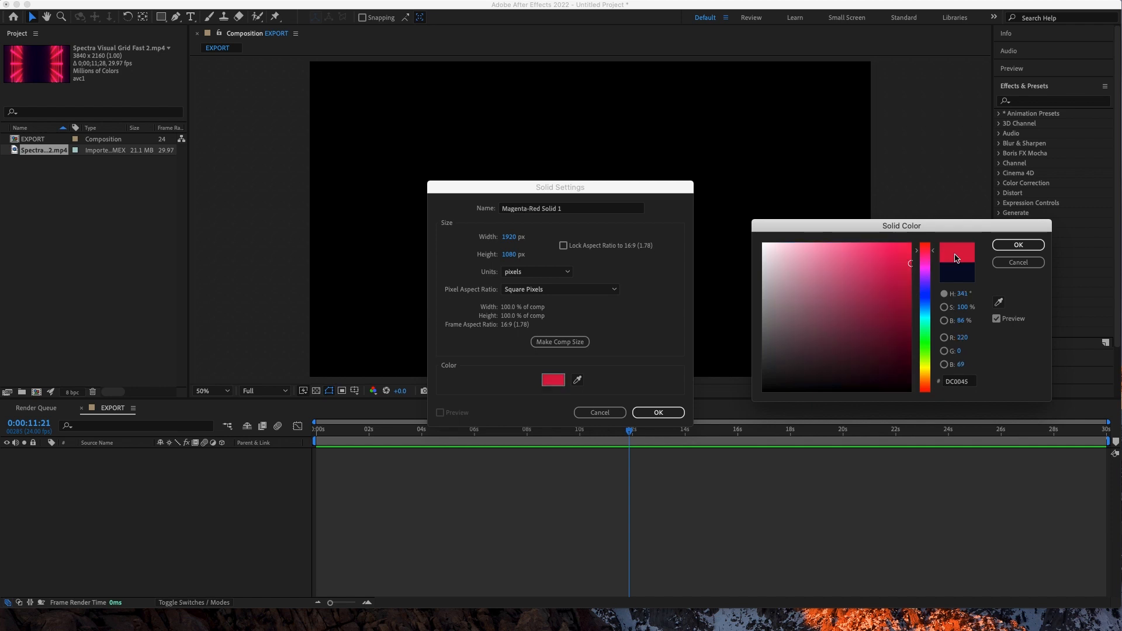
{"action": "left_click", "coordinate": [1018, 245]}
{"action": "left_click", "coordinate": [659, 413]}
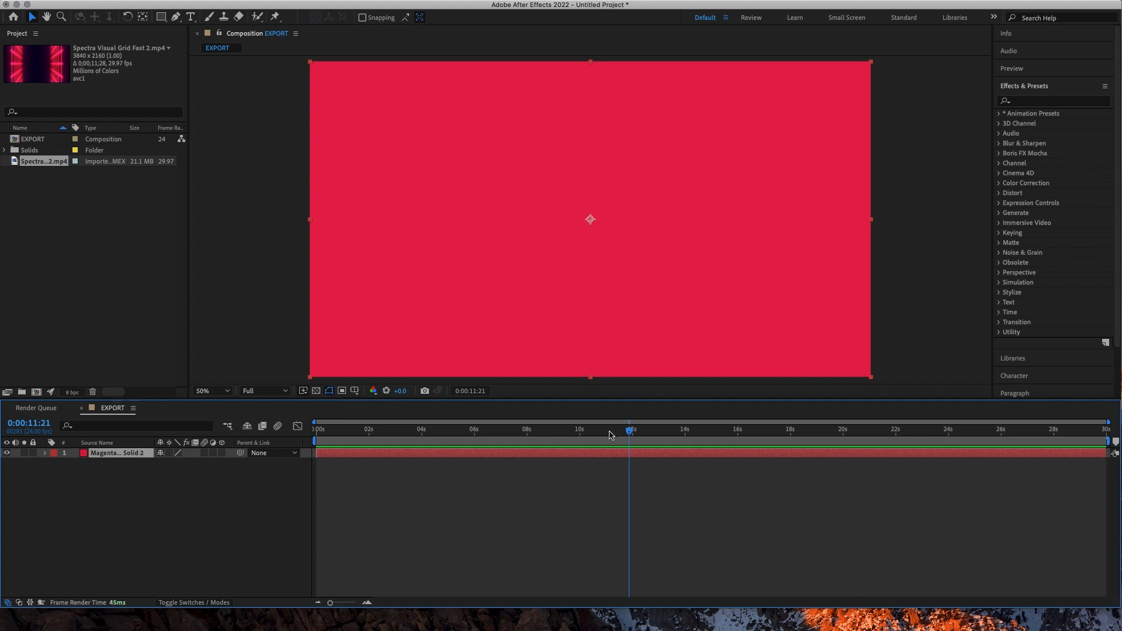
Step: Move the playhead to 0:00:09:06 and add a second full-size solid layer in deep blue, colour 00199A
{"action": "left_click_drag", "start_coordinate": [609, 435], "coordinate": [561, 438]}
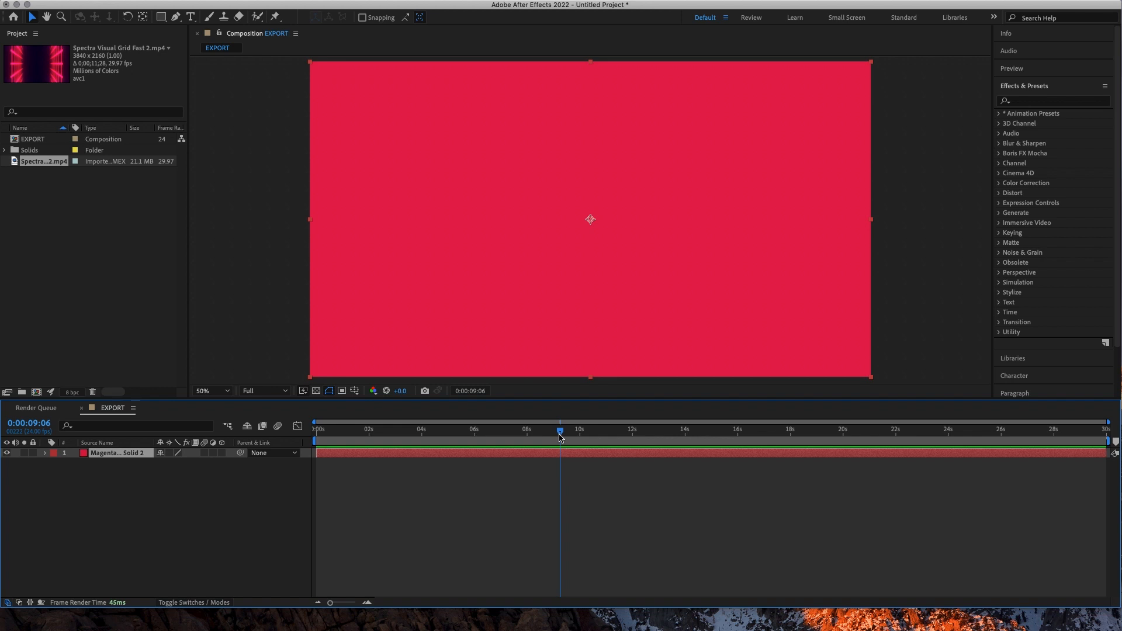
{"action": "mouse_move", "coordinate": [271, 11]}
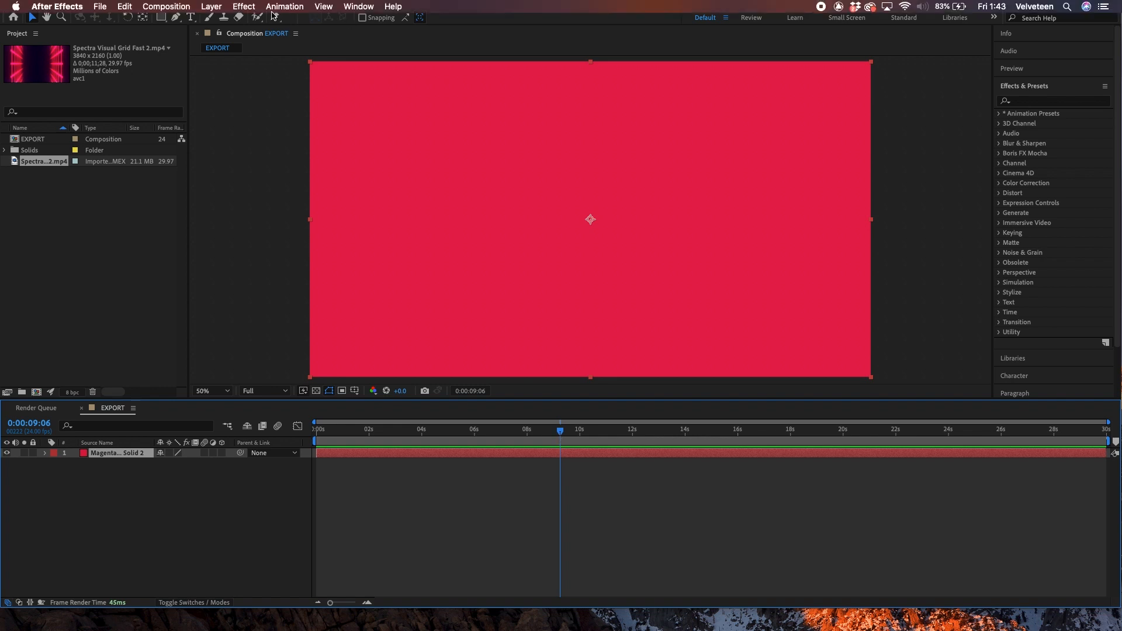
{"action": "left_click", "coordinate": [215, 6]}
{"action": "left_click", "coordinate": [234, 33]}
{"action": "left_click", "coordinate": [553, 380]}
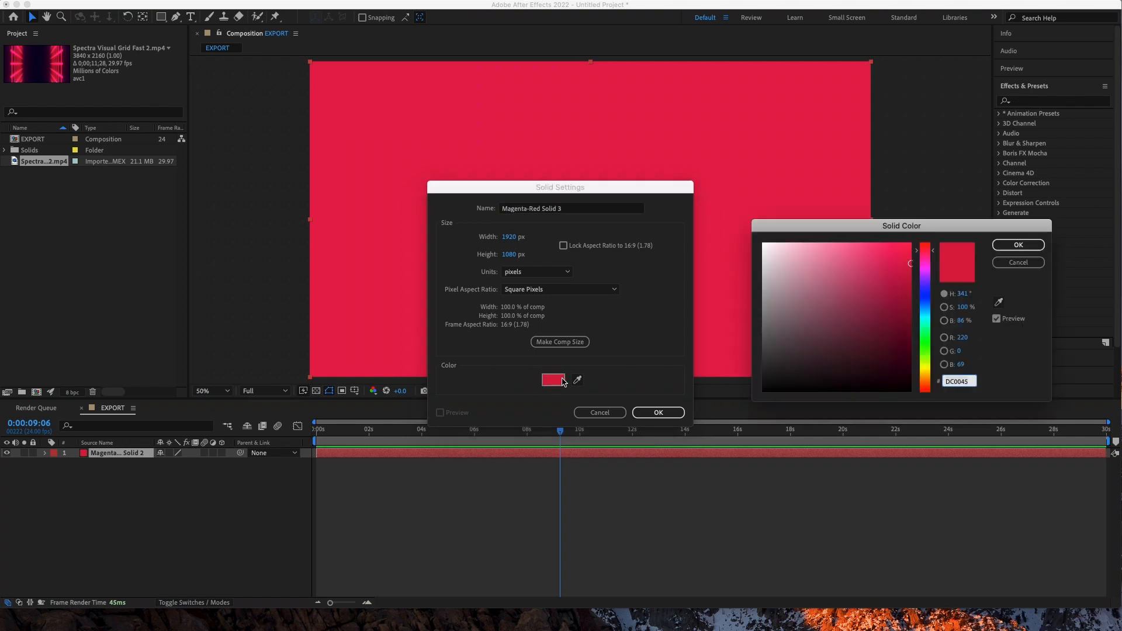
{"action": "left_click", "coordinate": [925, 296]}
{"action": "left_click", "coordinate": [910, 302]}
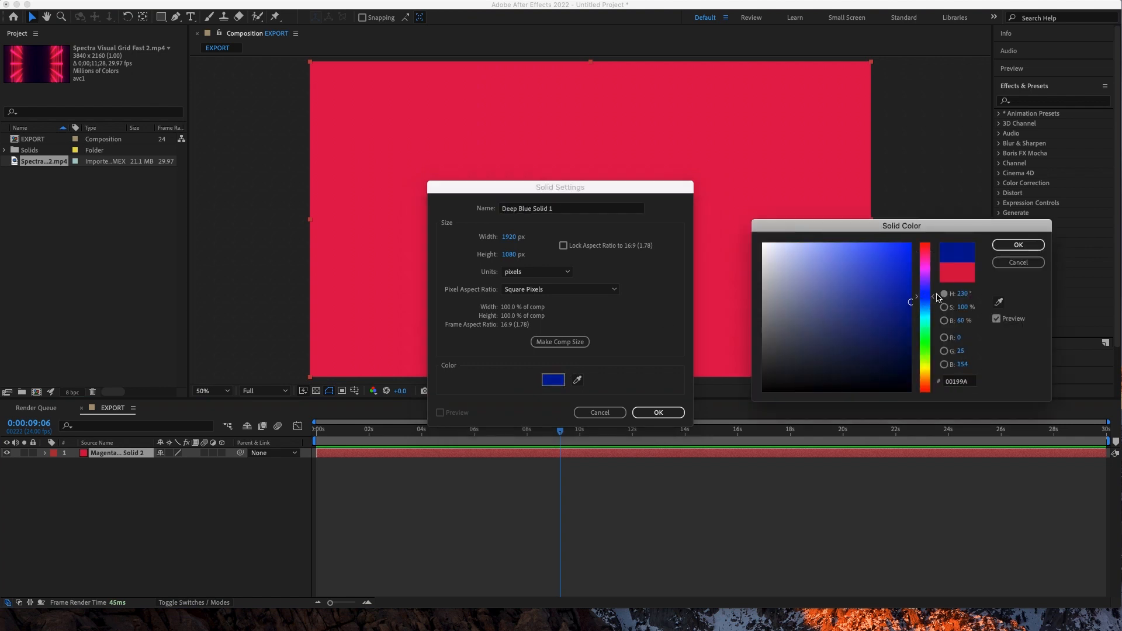
{"action": "left_click", "coordinate": [1018, 245]}
{"action": "left_click", "coordinate": [671, 413]}
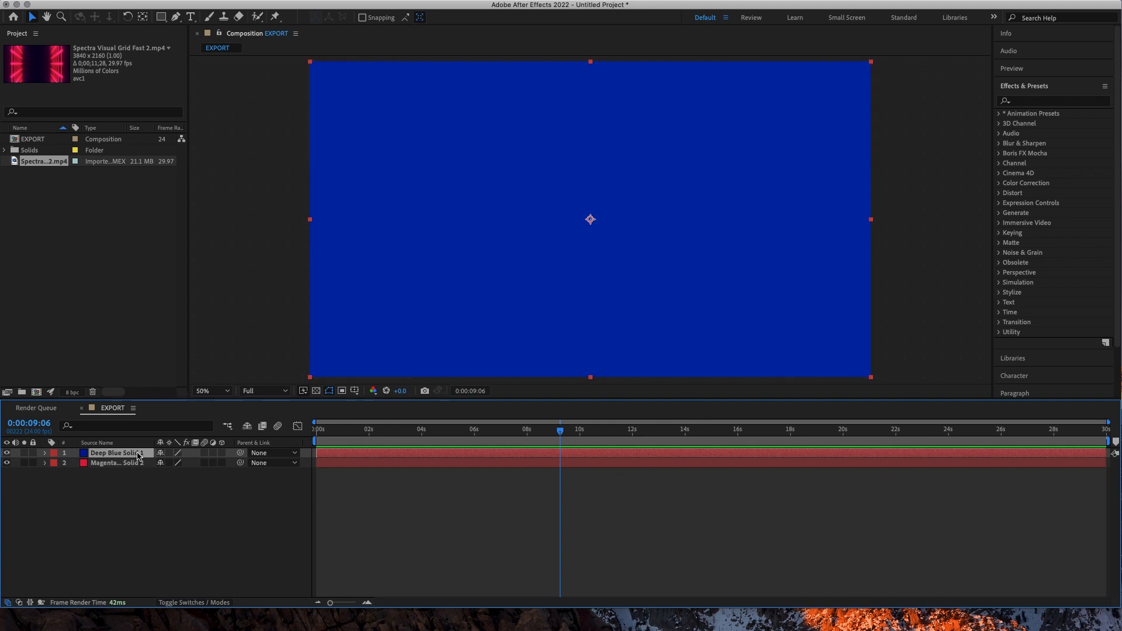
Step: Add a text layer above the two solids reading THE PROJECT
{"action": "mouse_move", "coordinate": [138, 463]}
{"action": "left_mouse_down"}
{"action": "mouse_move", "coordinate": [141, 453]}
{"action": "mouse_move", "coordinate": [145, 474]}
{"action": "left_mouse_up"}
{"action": "left_click", "coordinate": [211, 6]}
{"action": "mouse_move", "coordinate": [263, 21]}
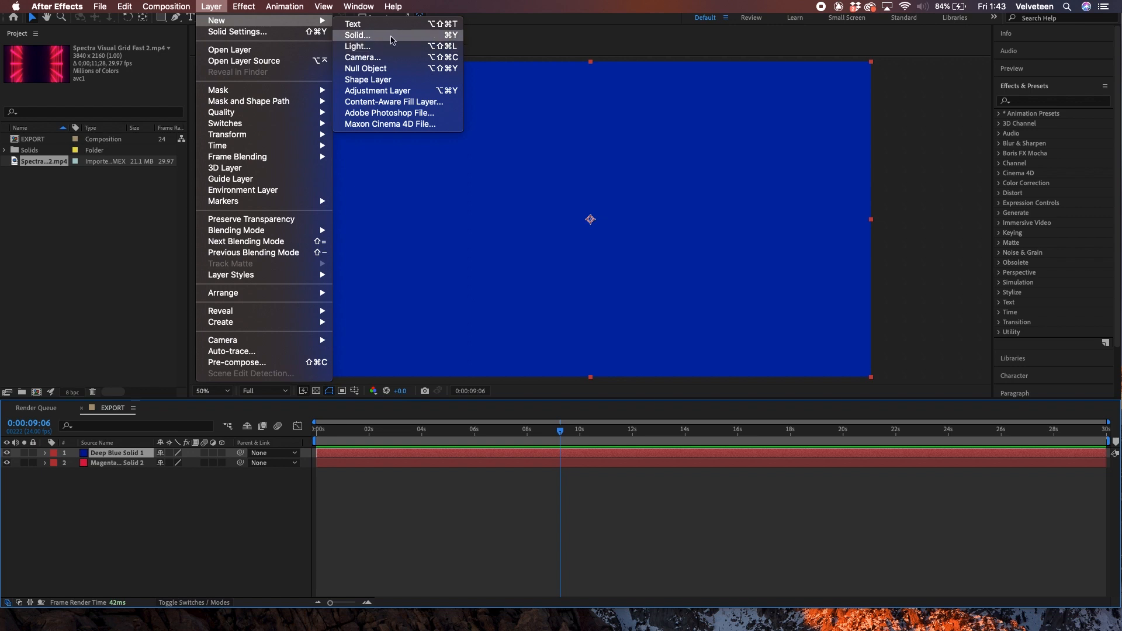
{"action": "left_click", "coordinate": [395, 26]}
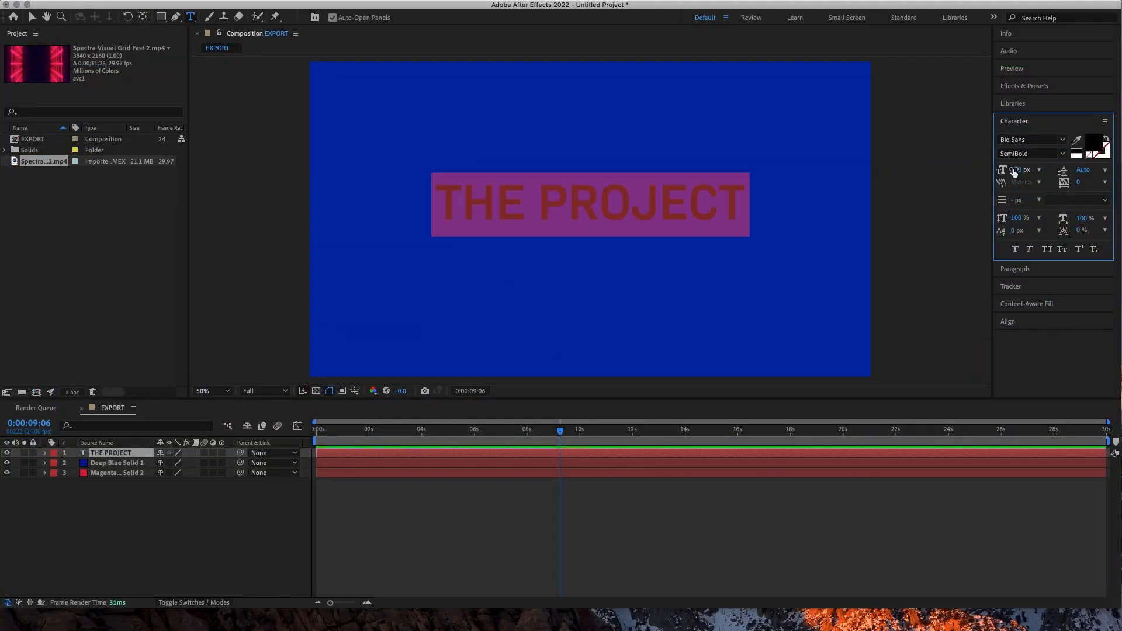
Step: Try Helvetica as the font for the THE PROJECT text
{"action": "left_click", "coordinate": [1036, 135]}
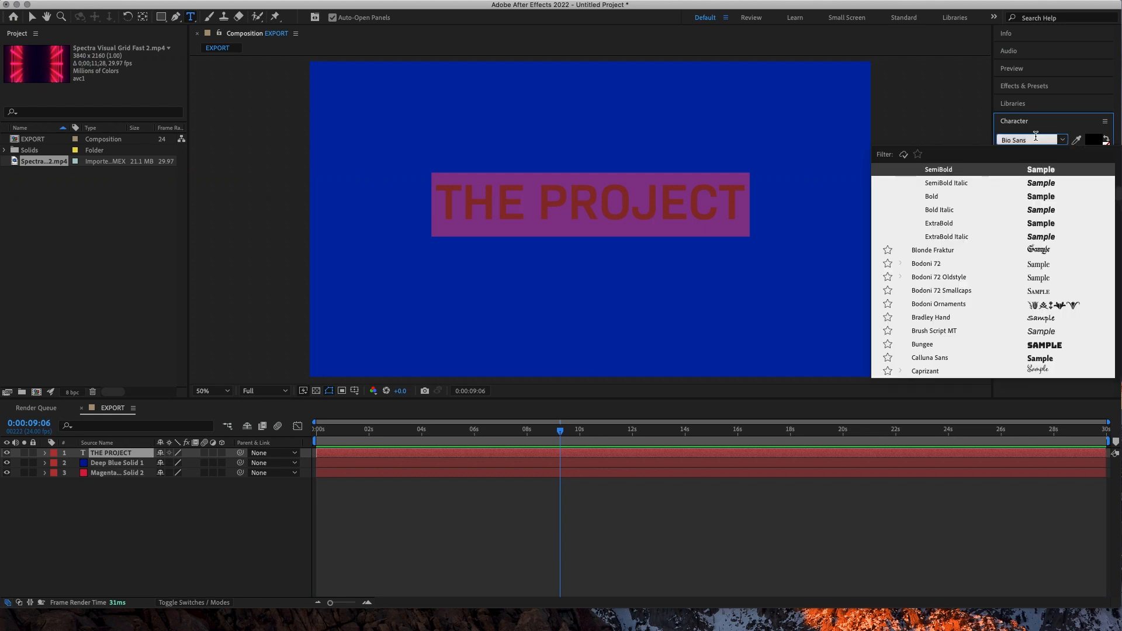
{"action": "type", "text": "helvetica"}
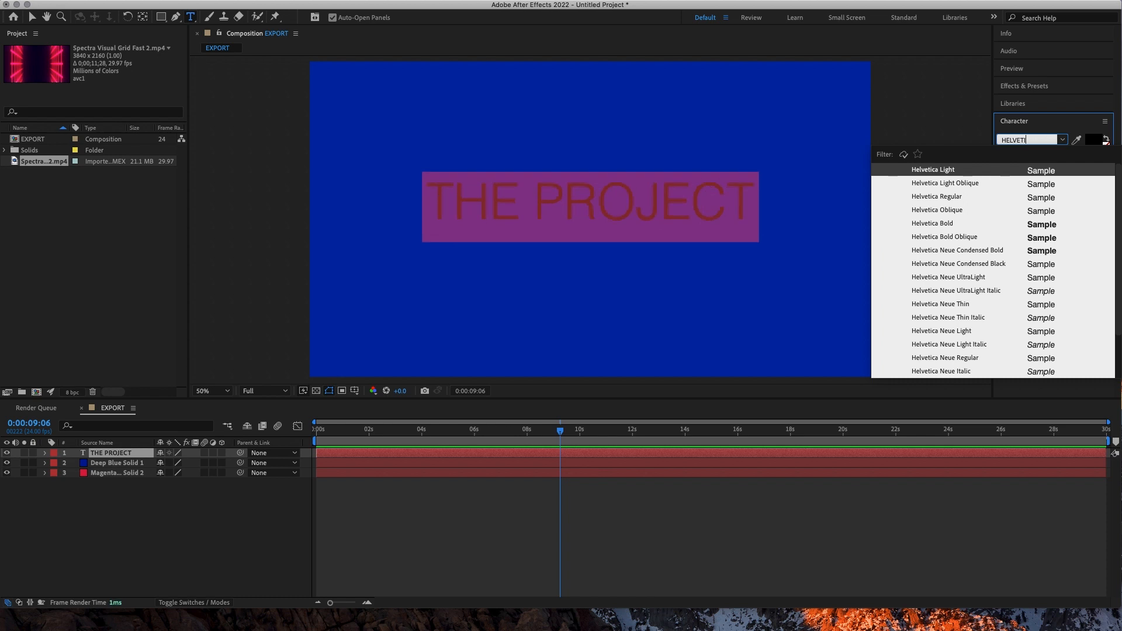
{"action": "left_click", "coordinate": [704, 210]}
Step: Set the fill colour of the whole THE PROJECT text to white
{"action": "triple_click", "coordinate": [705, 209]}
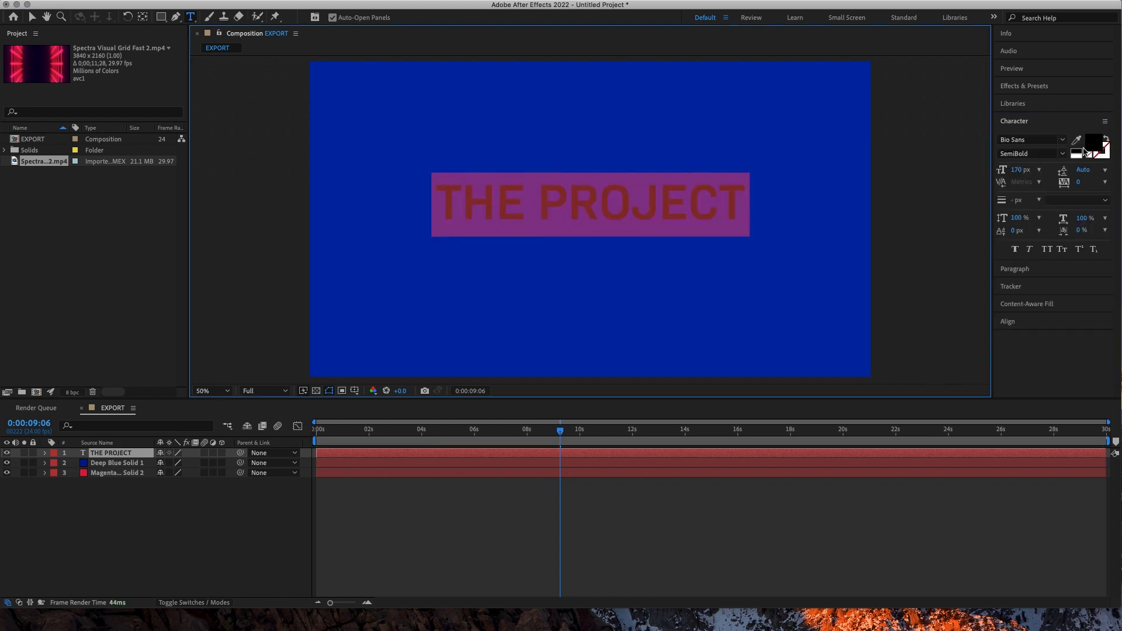
{"action": "left_click", "coordinate": [1079, 152]}
{"action": "key", "text": "Escape"}
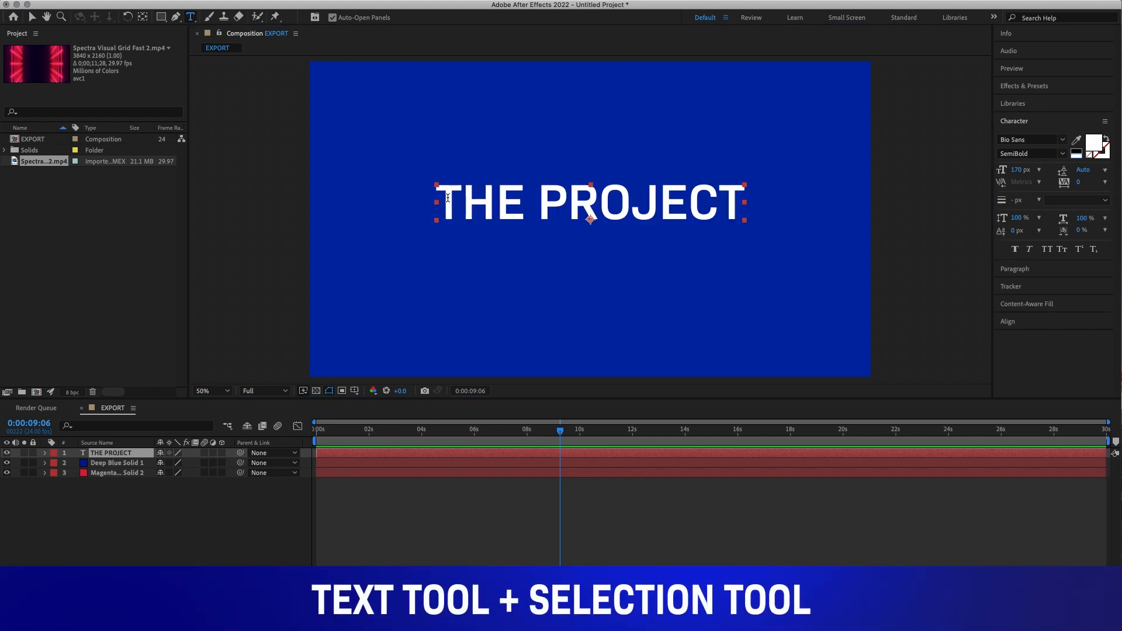
Step: Move the THE PROJECT title slightly downward in the composition with the Selection tool
{"action": "left_click", "coordinate": [33, 17]}
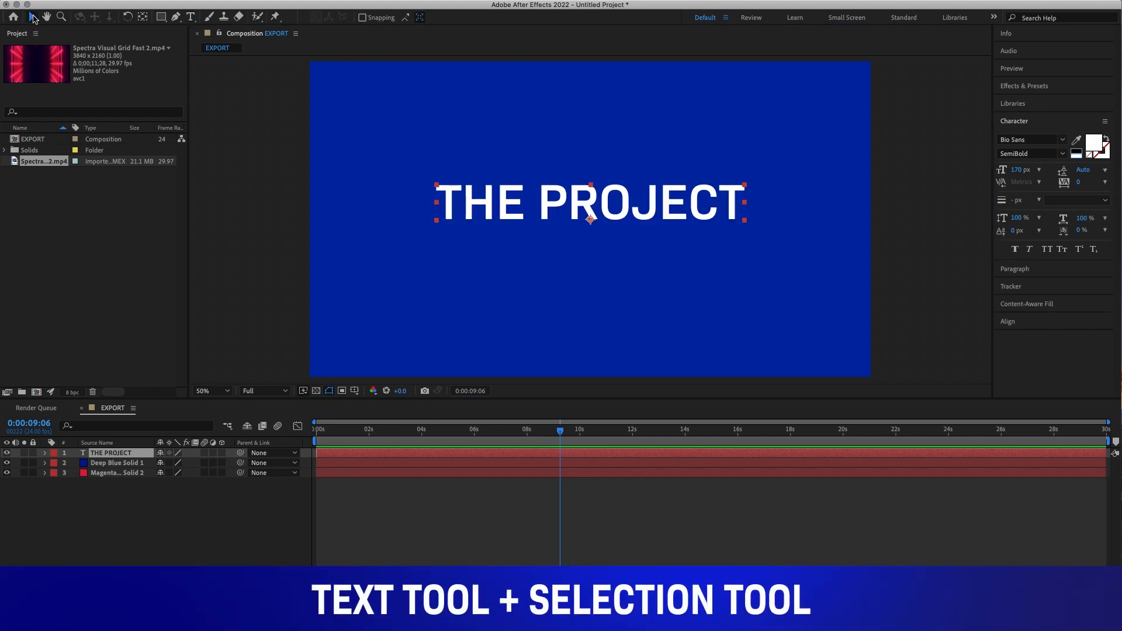
{"action": "left_click_drag", "start_coordinate": [561, 203], "coordinate": [563, 214]}
{"action": "key", "text": "Caps_Lock"}
{"action": "key", "text": "Caps_Lock"}
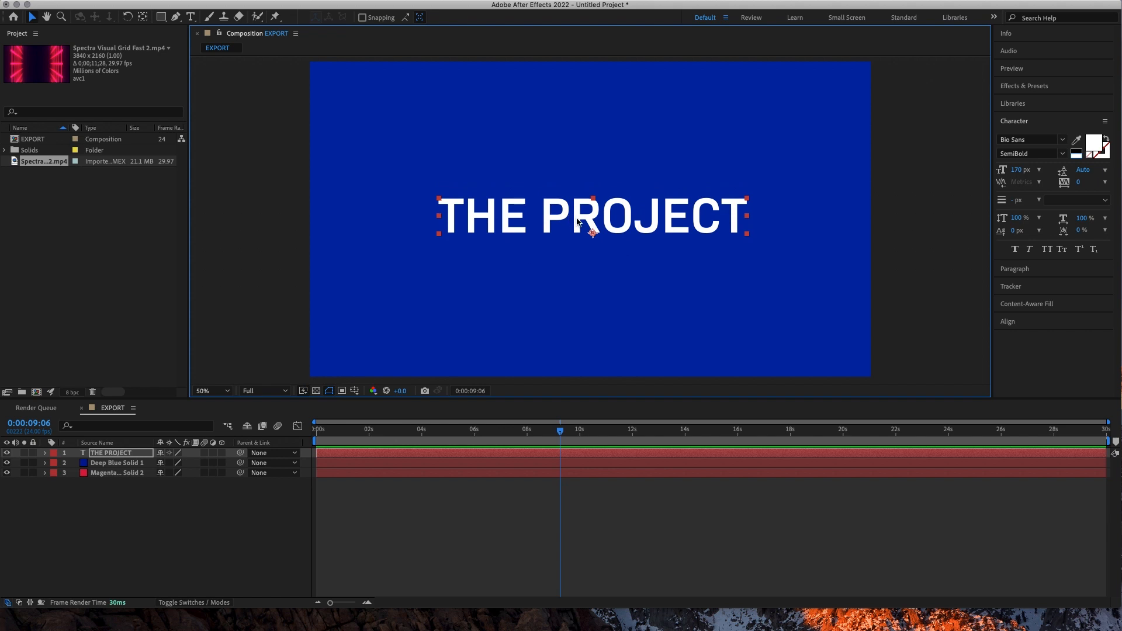
Step: Select part of the word PROJECT with the Type tool and shift the title a little further down
{"action": "key", "text": "super+t"}
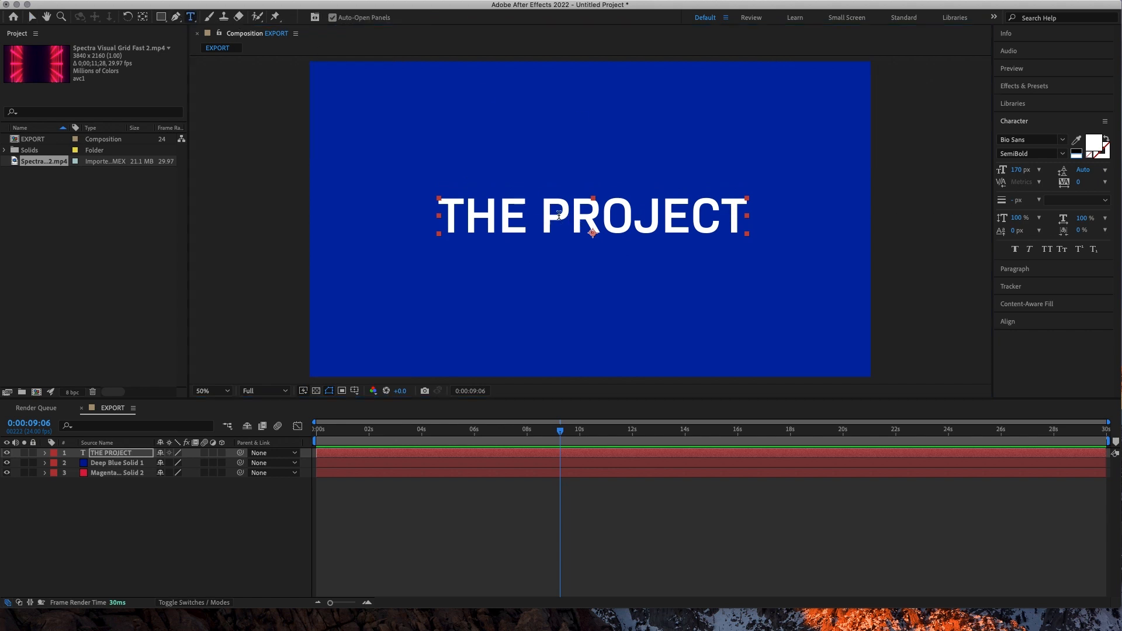
{"action": "left_click", "coordinate": [559, 216]}
{"action": "left_click_drag", "start_coordinate": [539, 218], "coordinate": [725, 216]}
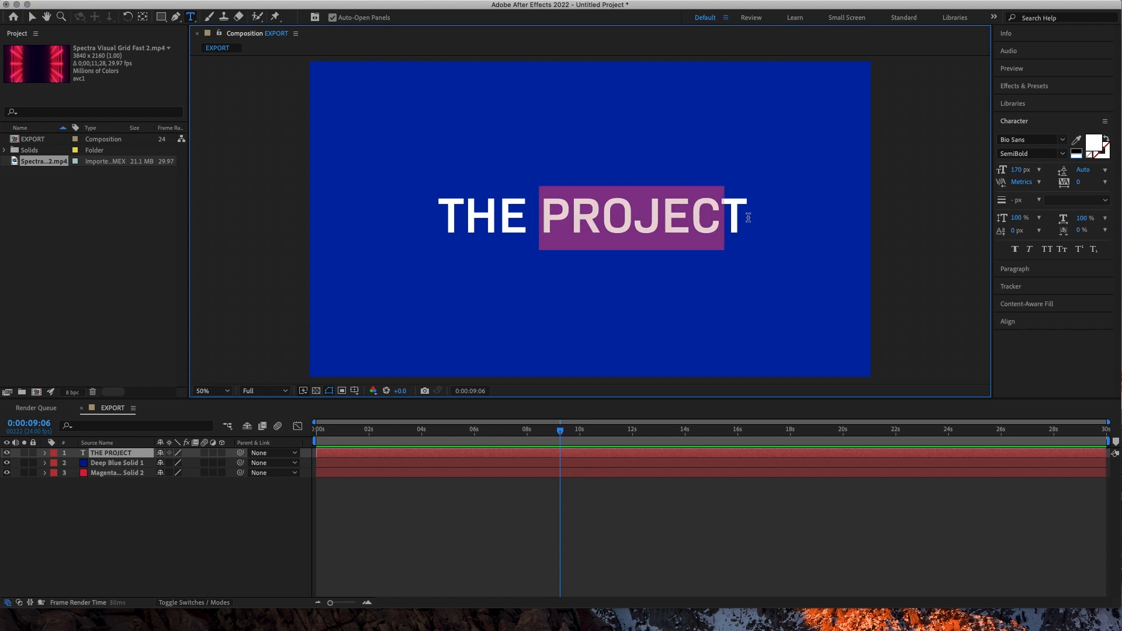
{"action": "left_click", "coordinate": [699, 215]}
Step: Turn on the Title/Action Safe guides in the composition view
{"action": "left_click", "coordinate": [354, 390]}
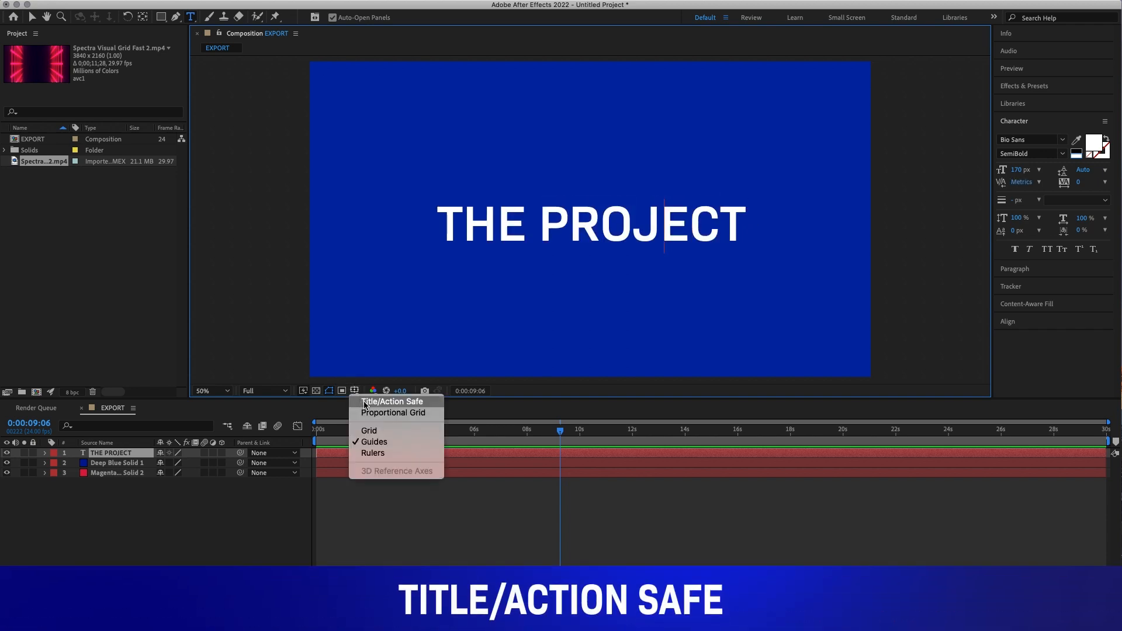
{"action": "left_click", "coordinate": [437, 402]}
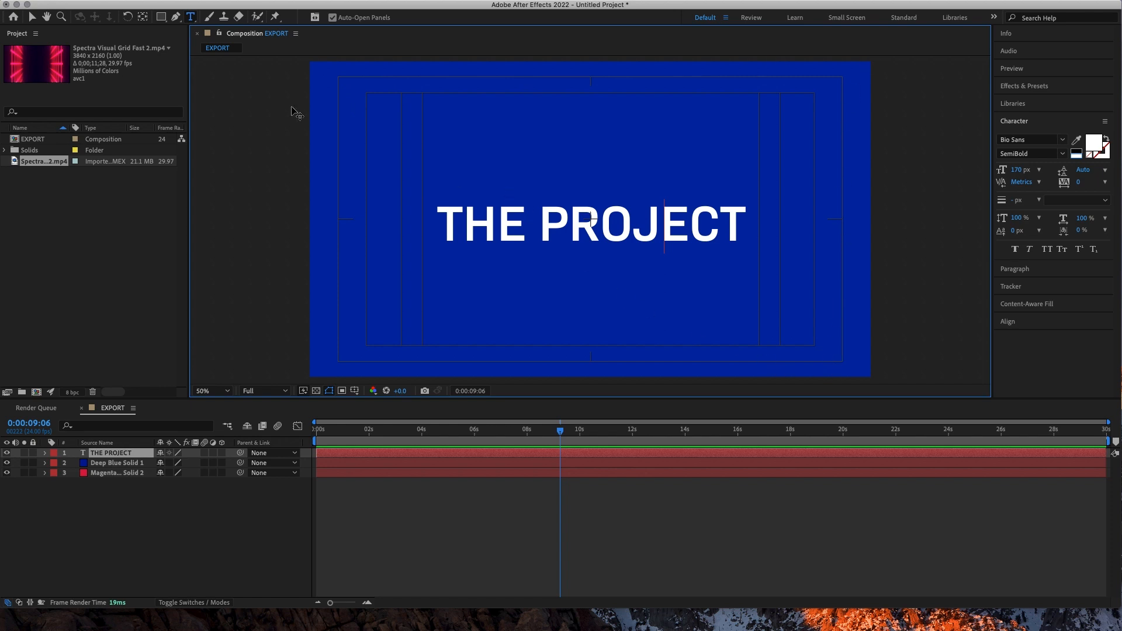
Step: Move the THE PROJECT title down into the lower half of the composition with the Selection tool
{"action": "left_click", "coordinate": [32, 17]}
{"action": "left_click_drag", "start_coordinate": [560, 207], "coordinate": [564, 253]}
{"action": "key", "text": "Caps_Lock"}
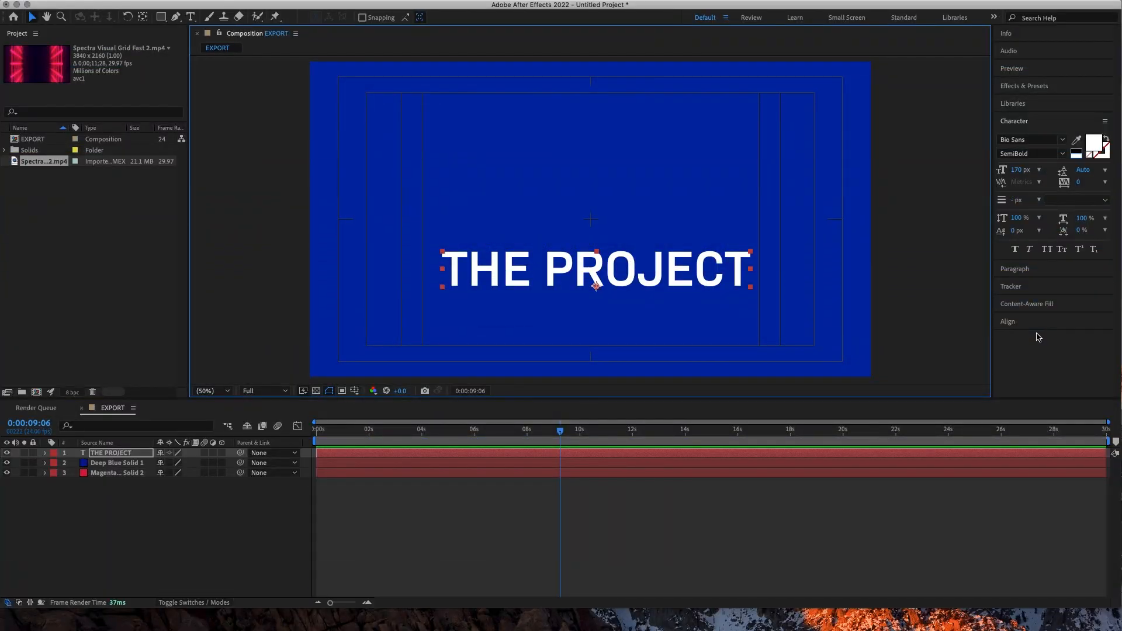
Step: Align the THE PROJECT title to the composition's left edge, then right edge, and finally to its horizontal and vertical centre
{"action": "left_click", "coordinate": [1029, 323]}
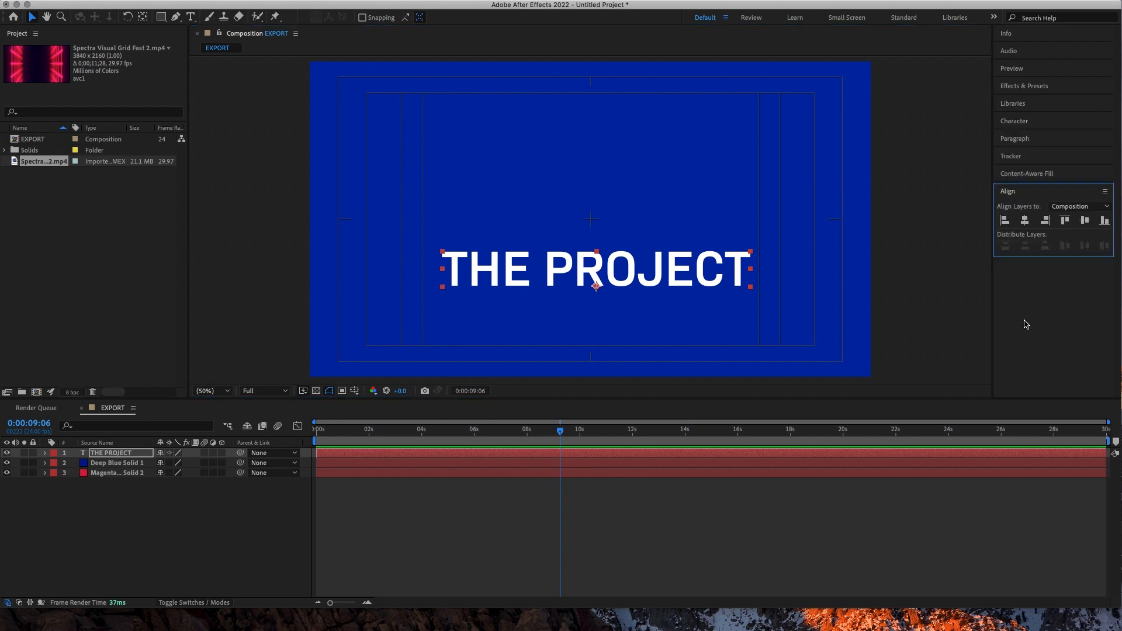
{"action": "left_click", "coordinate": [1005, 220]}
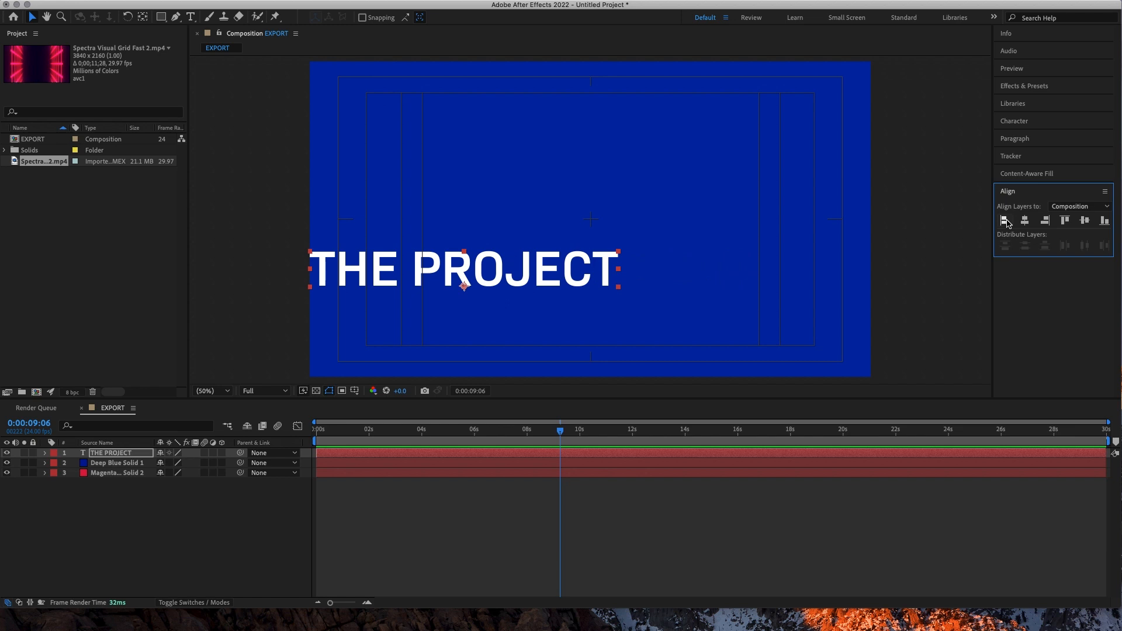
{"action": "left_click", "coordinate": [1047, 222]}
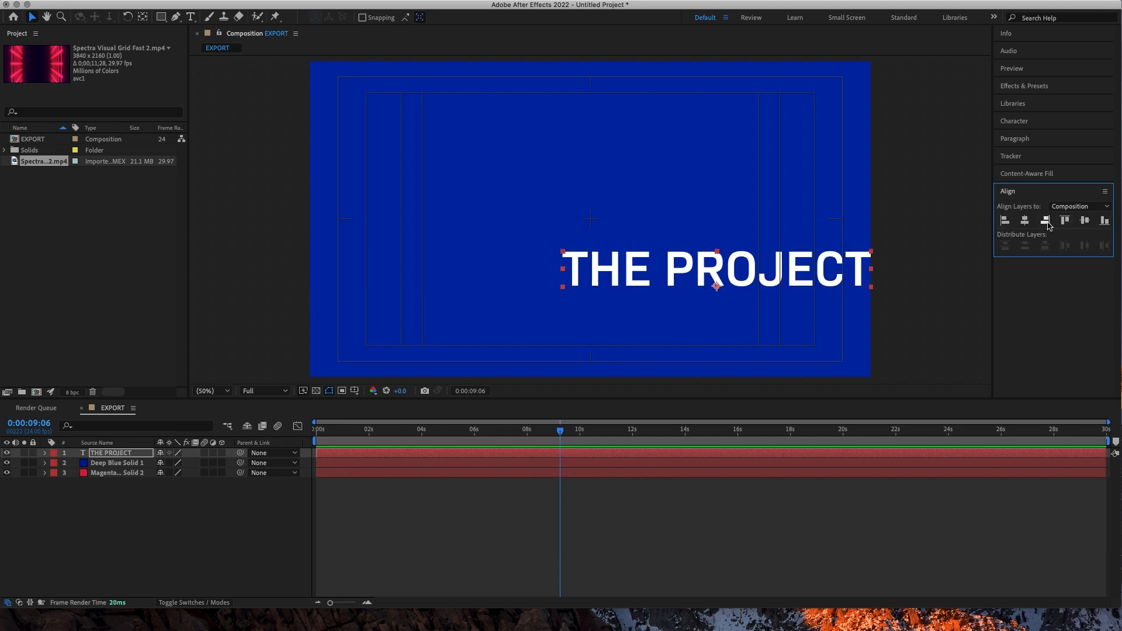
{"action": "left_click", "coordinate": [1025, 221]}
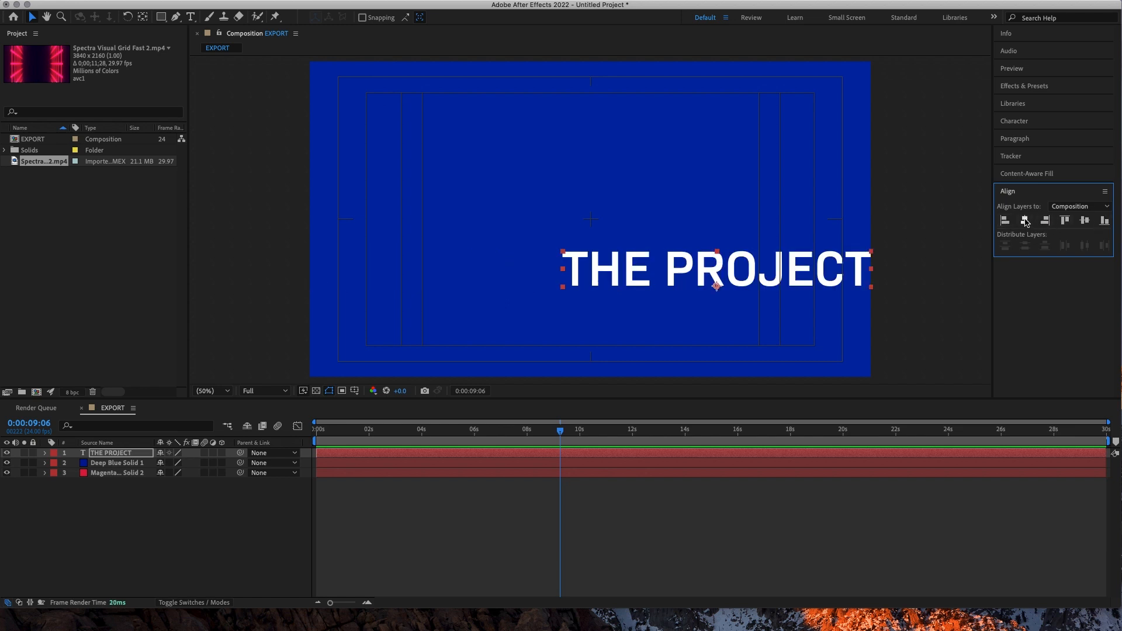
{"action": "left_click", "coordinate": [1082, 225]}
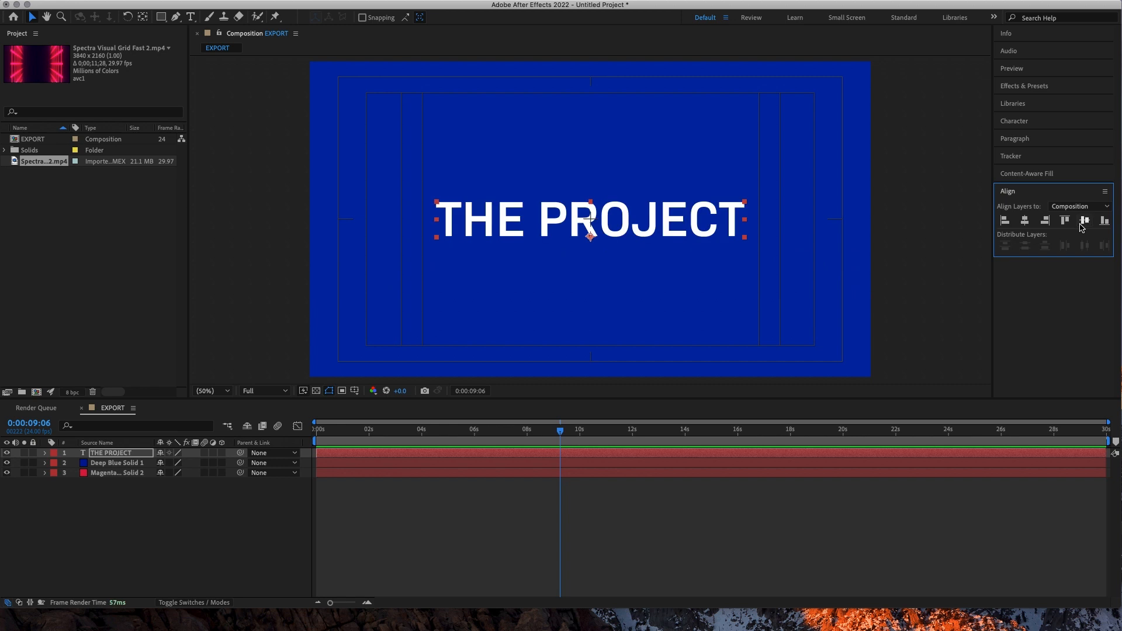
{"action": "left_click", "coordinate": [373, 505]}
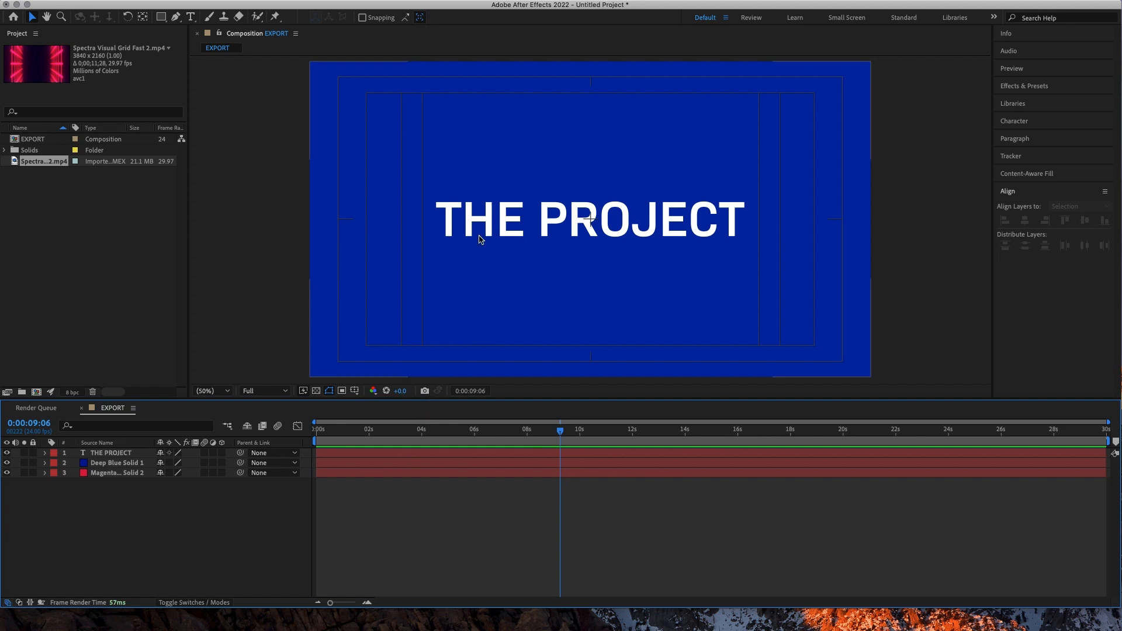
Step: Select the THE PROJECT title and search the effects and presets for Type
{"action": "left_click", "coordinate": [497, 210]}
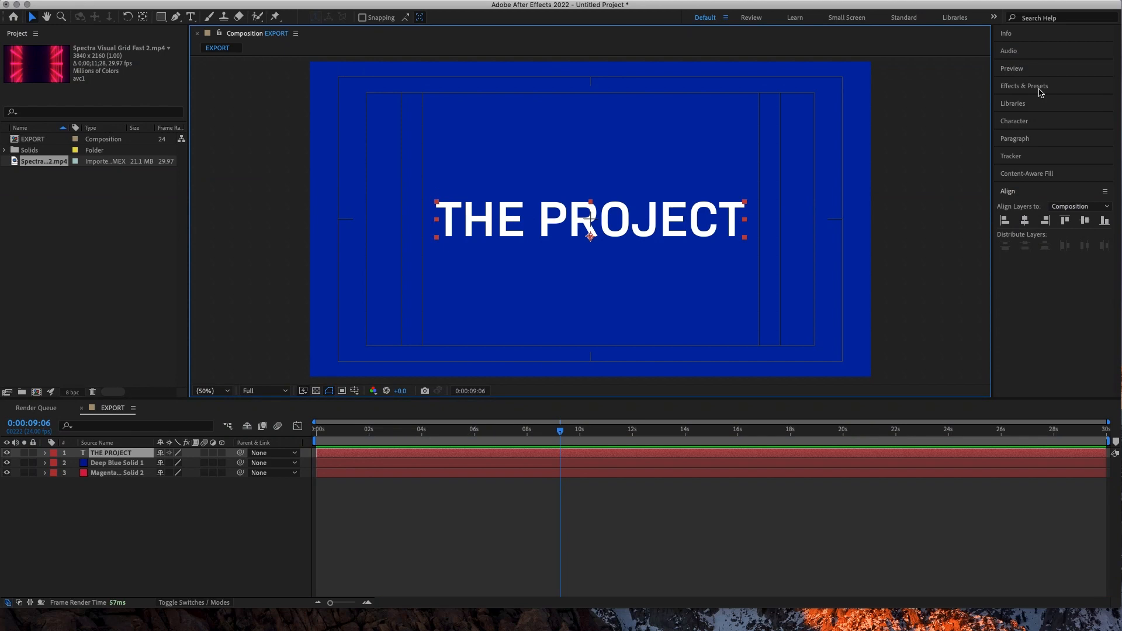
{"action": "left_click", "coordinate": [1042, 88]}
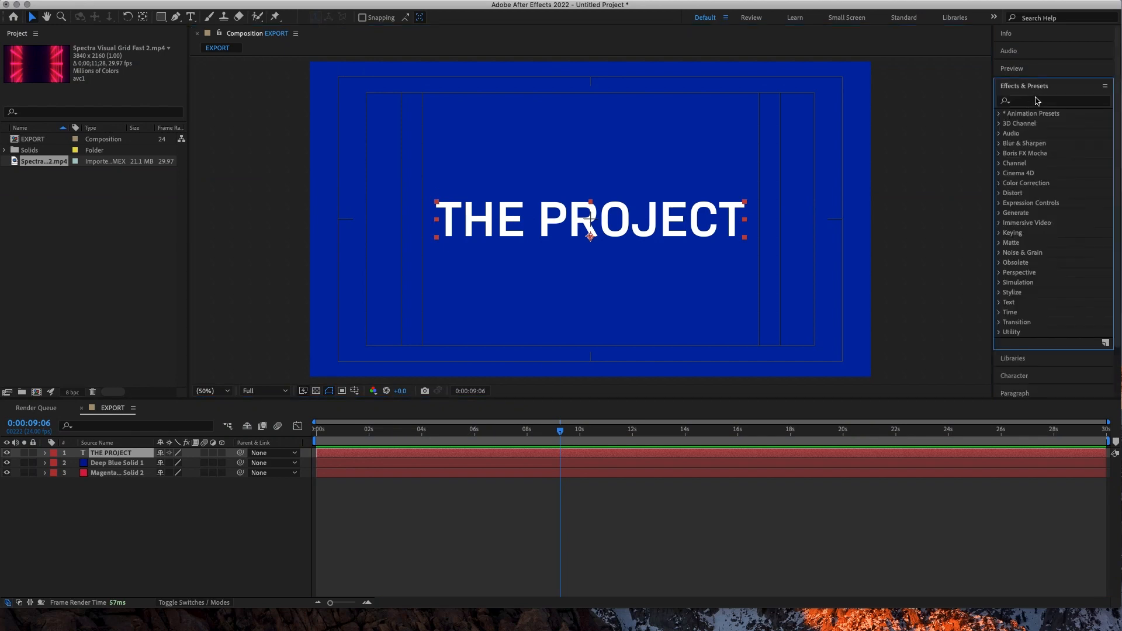
{"action": "left_click", "coordinate": [1036, 101]}
{"action": "type", "text": "Type"}
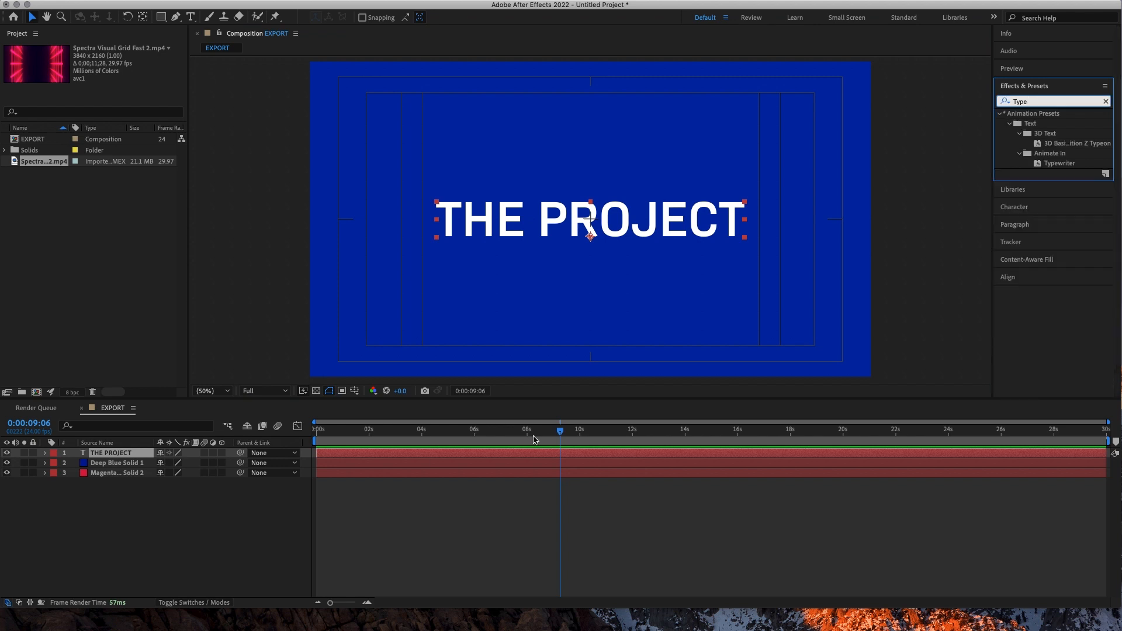
Step: Move the current time to the start of the composition and set the preview resolution to Quarter
{"action": "left_click_drag", "start_coordinate": [560, 430], "coordinate": [272, 438]}
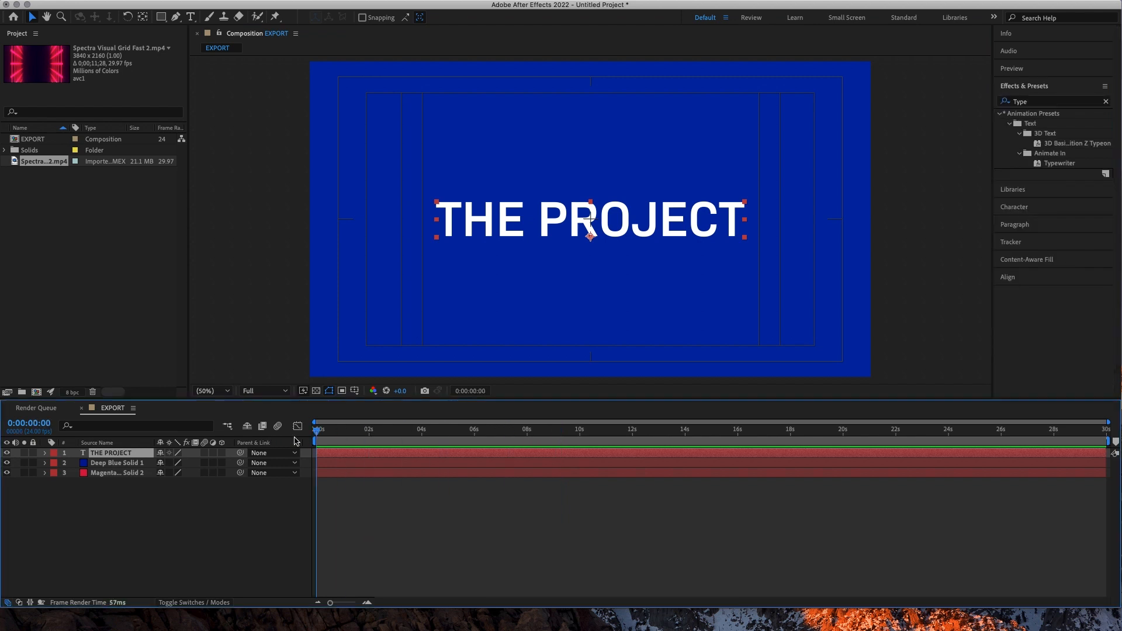
{"action": "left_click", "coordinate": [265, 390]}
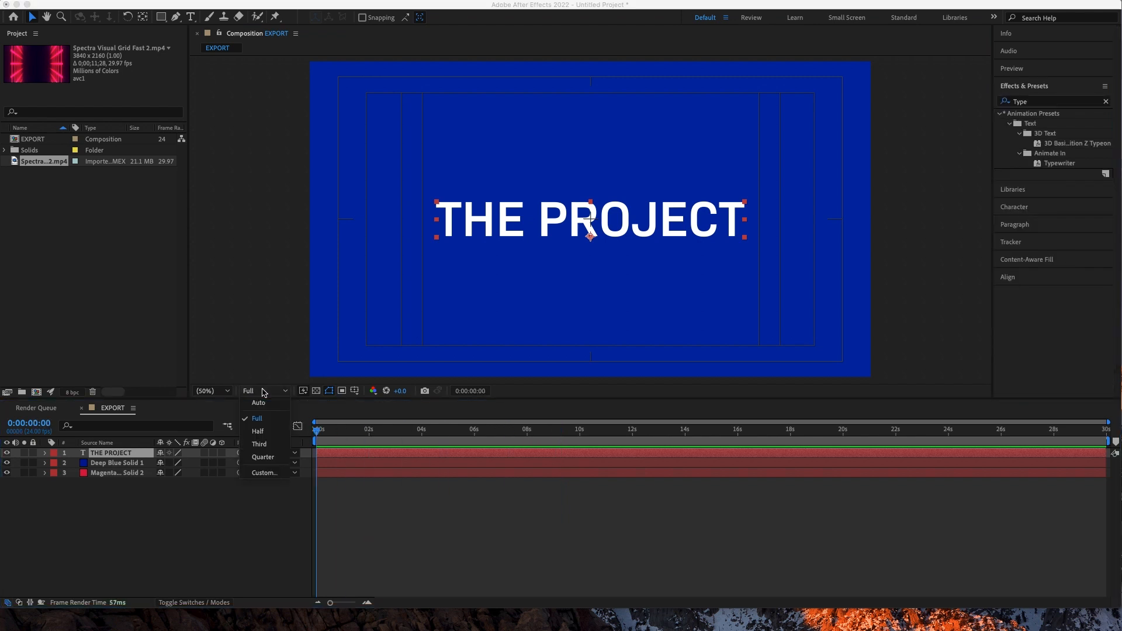
{"action": "left_click", "coordinate": [268, 457]}
Step: Apply the Typewriter animation preset to the THE PROJECT title and preview the animation
{"action": "double_click", "coordinate": [1060, 164]}
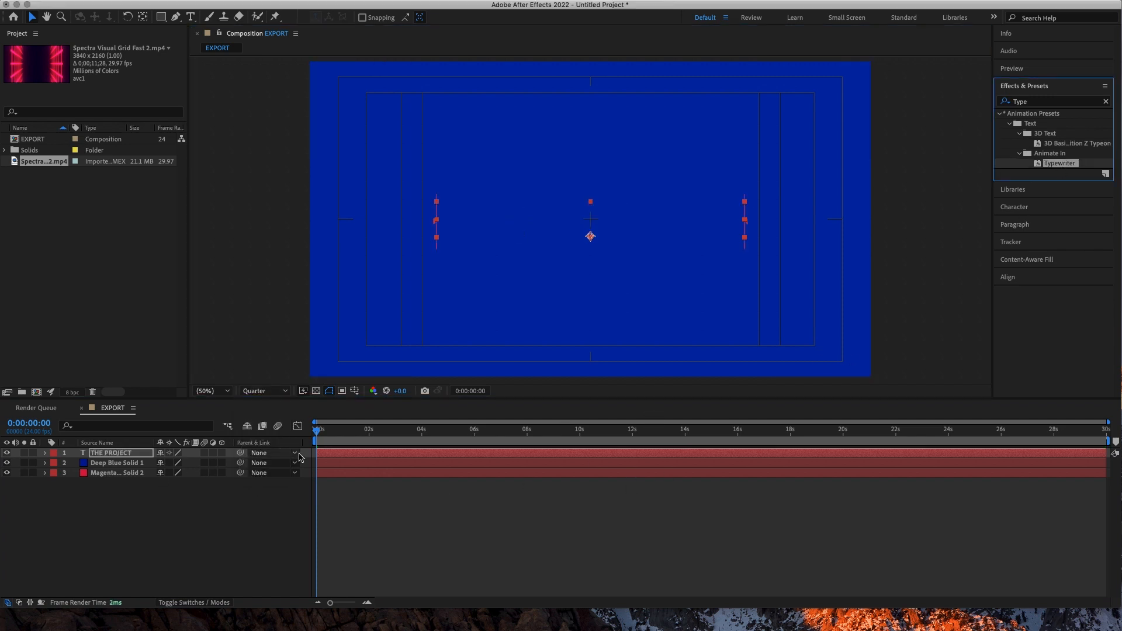
{"action": "key", "text": "space"}
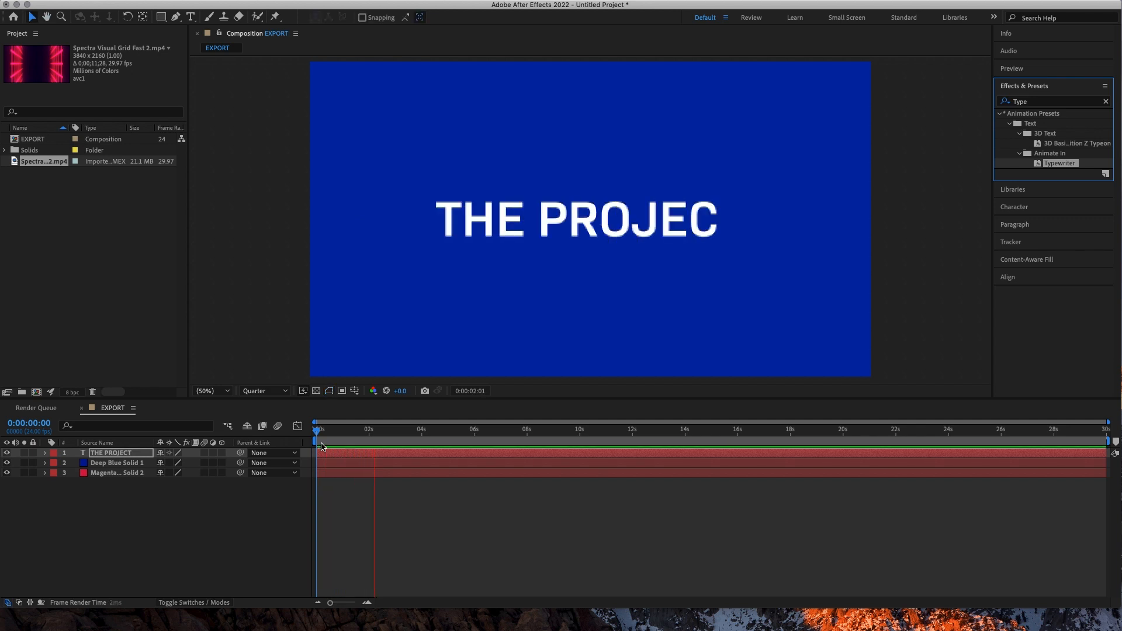
{"action": "key", "text": "space"}
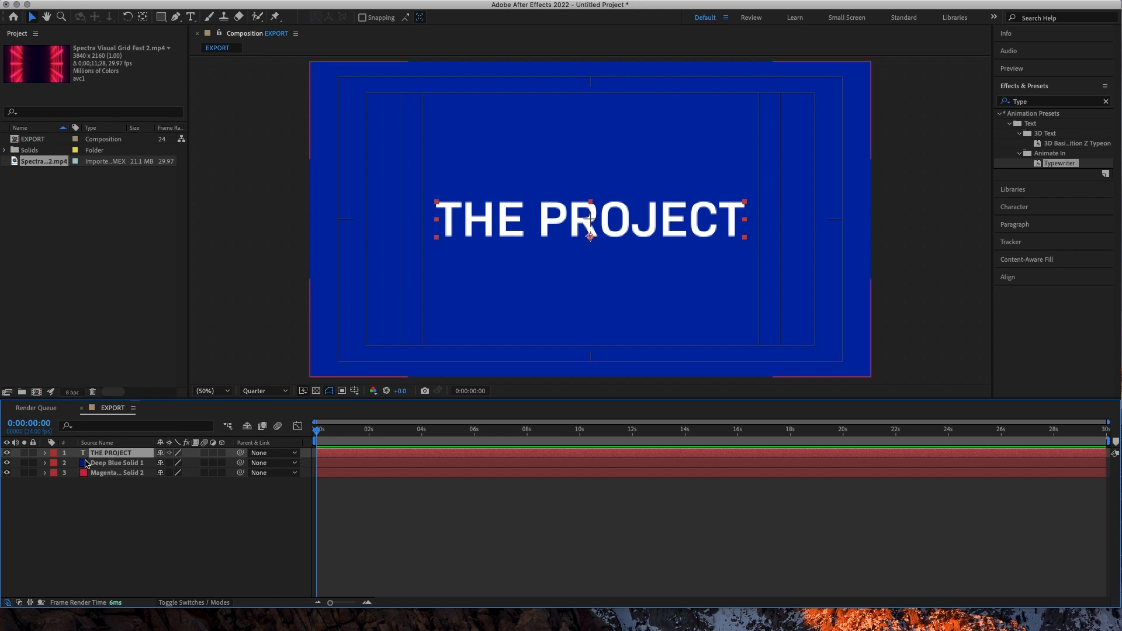
Step: Expand the THE PROJECT layer's Transform properties and look through Anchor Point, Position, Scale, Rotation and Opacity
{"action": "left_click", "coordinate": [45, 453]}
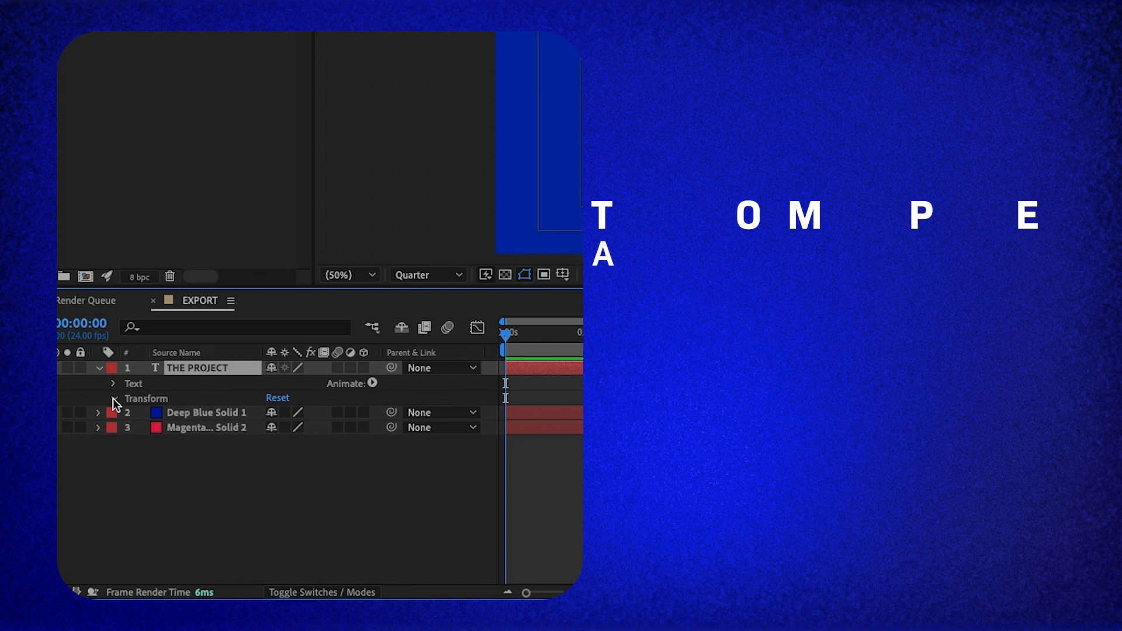
{"action": "left_click", "coordinate": [57, 474]}
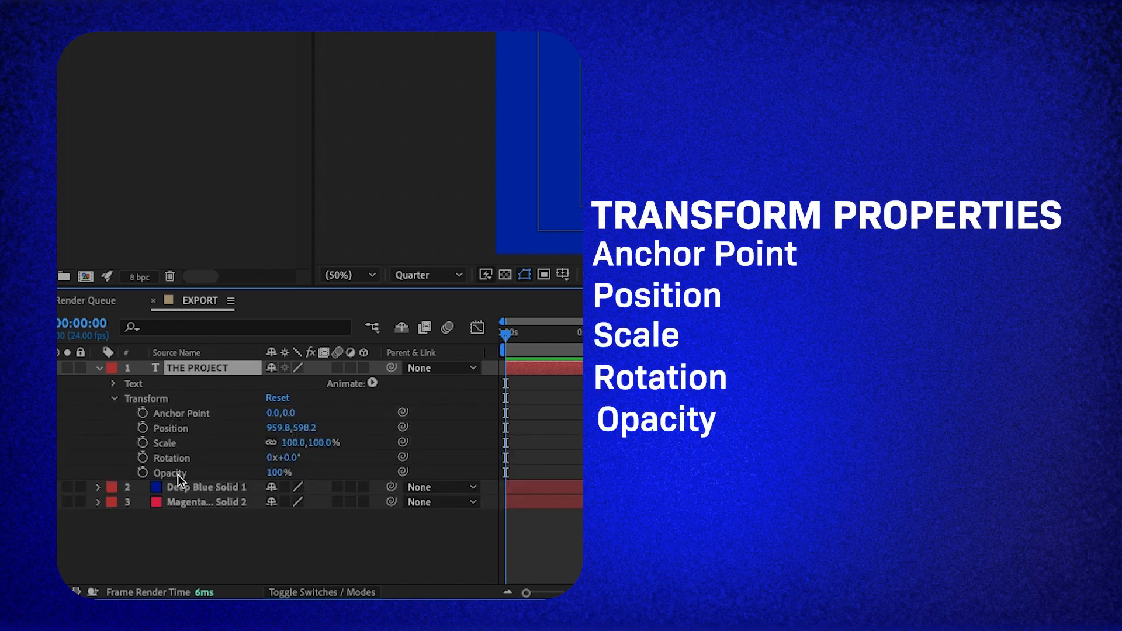
{"action": "left_click", "coordinate": [189, 413]}
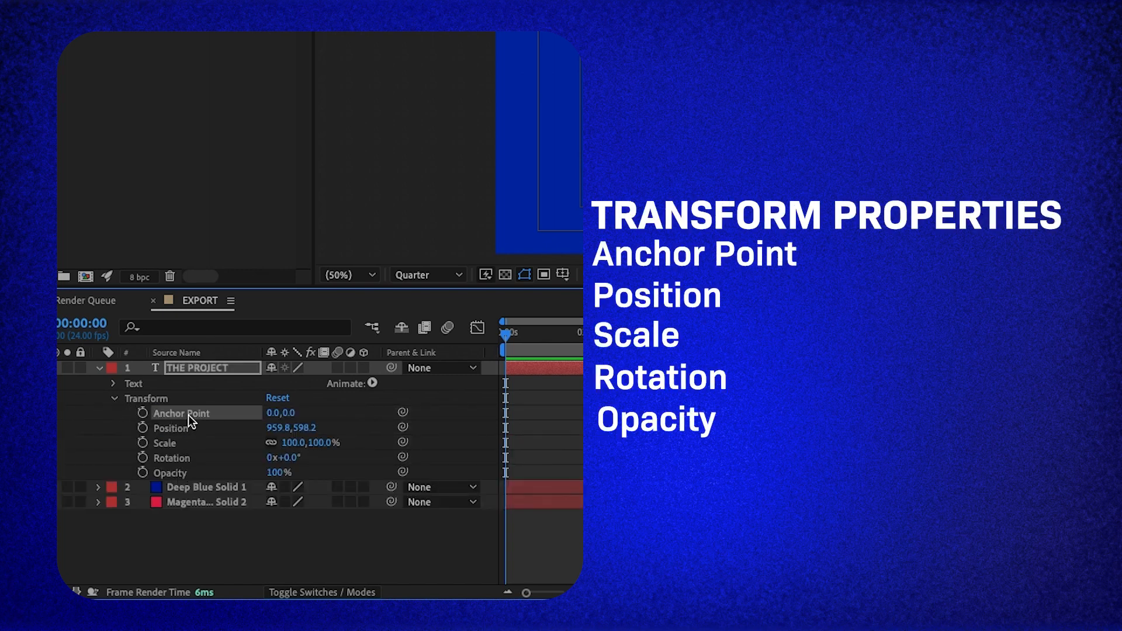
{"action": "left_click", "coordinate": [178, 433]}
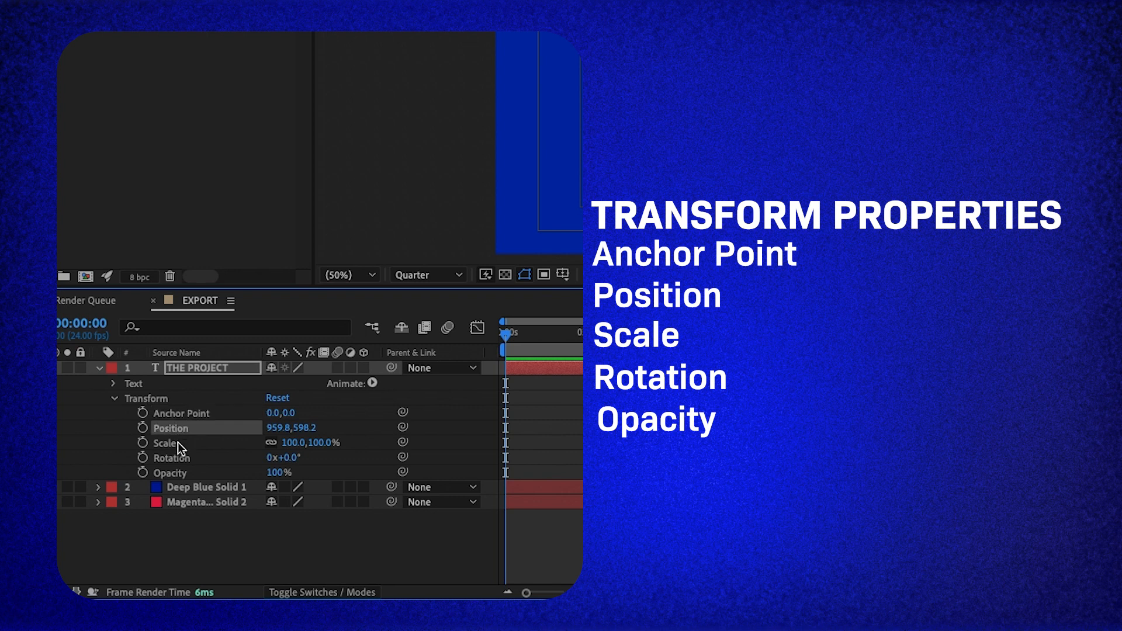
{"action": "left_click", "coordinate": [178, 442]}
{"action": "left_click", "coordinate": [179, 459]}
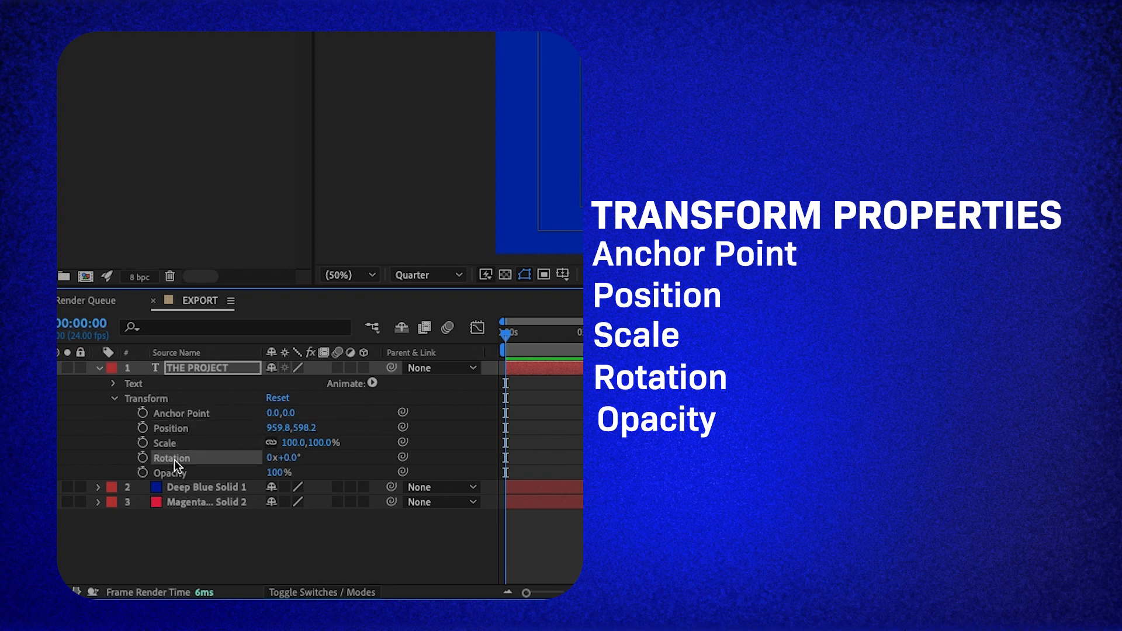
{"action": "left_click", "coordinate": [173, 473]}
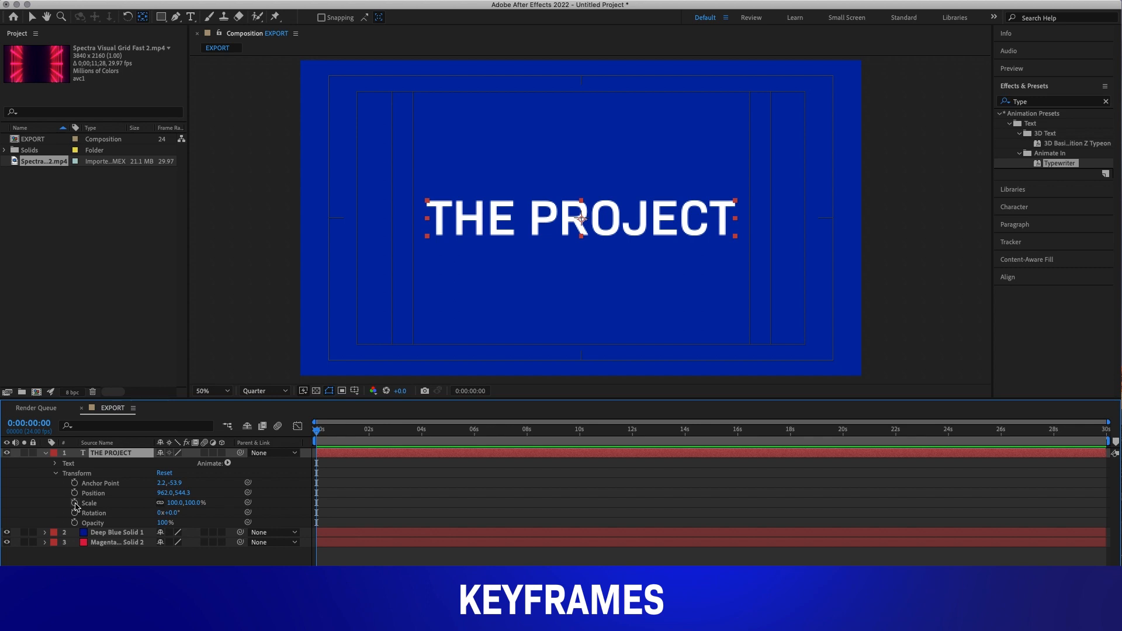
Step: Keyframe the title's Position at the start and at 0:00:05:22 with X 1624, and preview the movement
{"action": "left_click", "coordinate": [75, 494]}
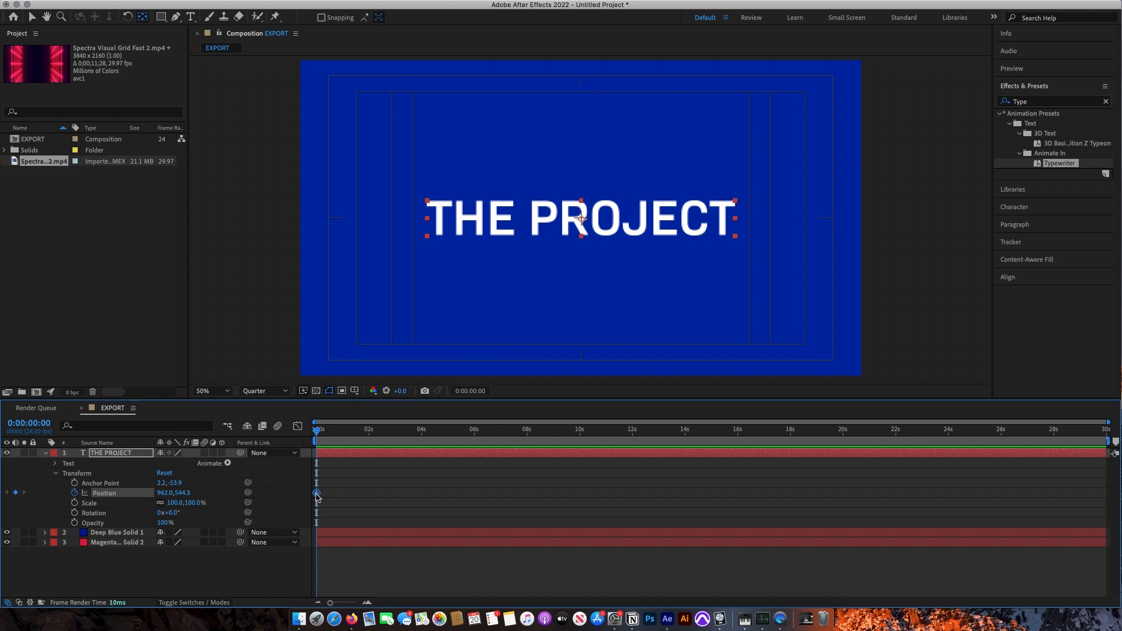
{"action": "left_click", "coordinate": [472, 434]}
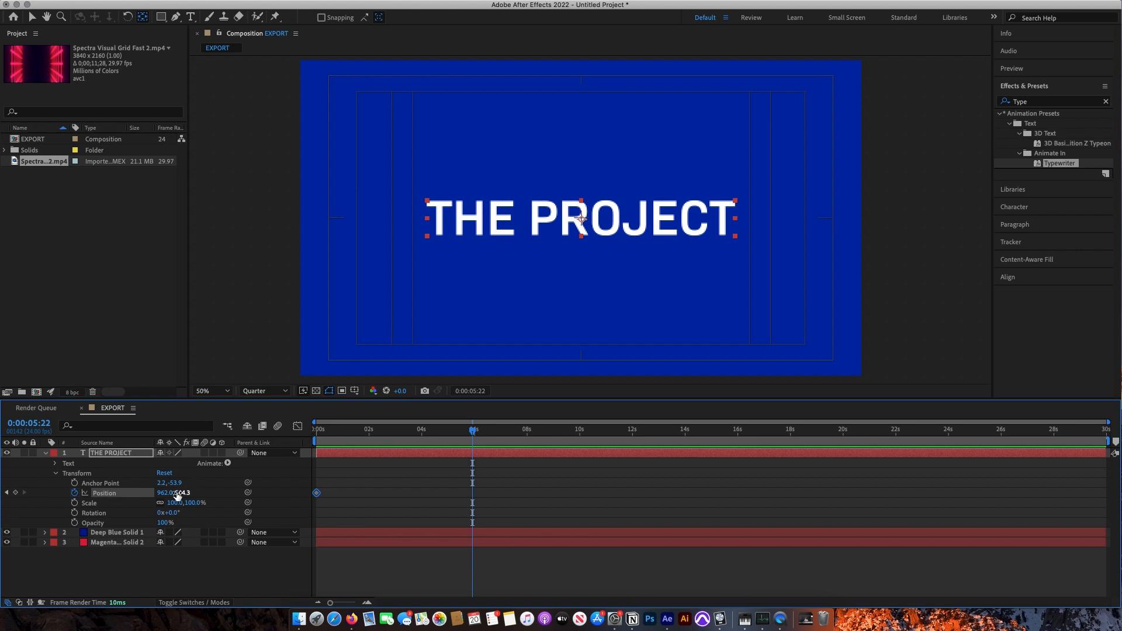
{"action": "left_click_drag", "start_coordinate": [164, 496], "coordinate": [537, 483]}
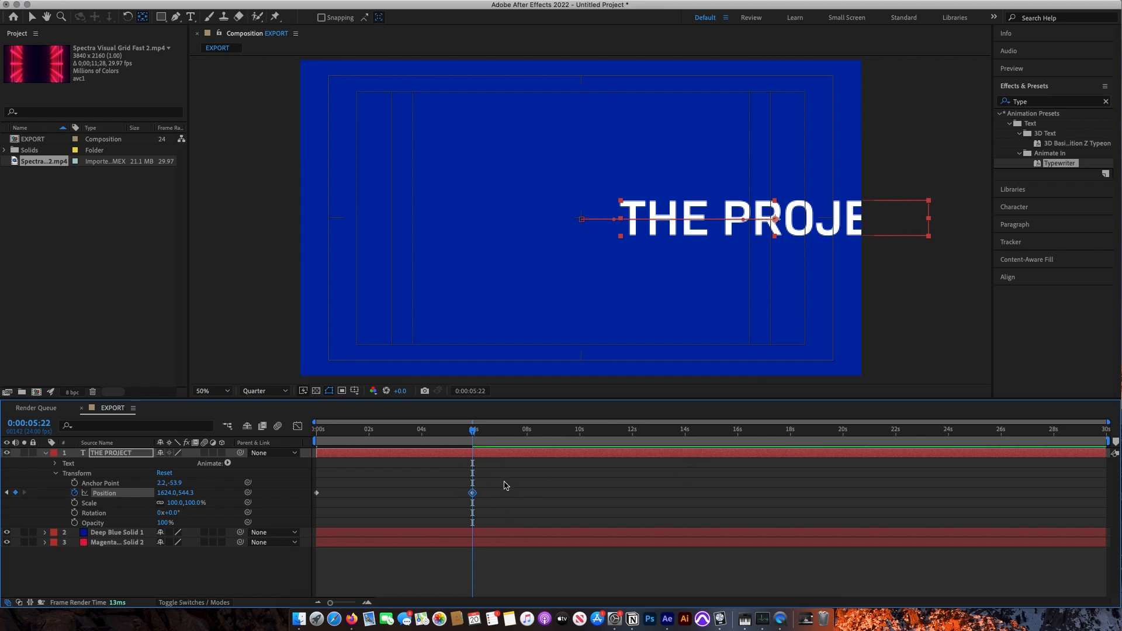
{"action": "left_click_drag", "start_coordinate": [429, 442], "coordinate": [317, 446]}
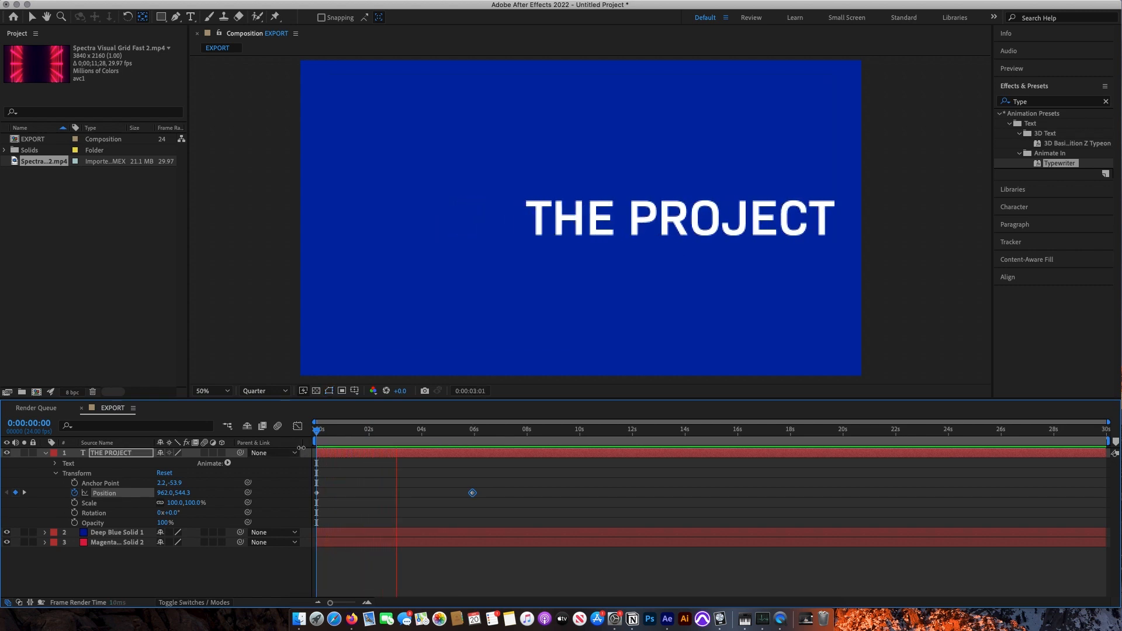
{"action": "key", "text": "space"}
{"action": "key", "text": "Home"}
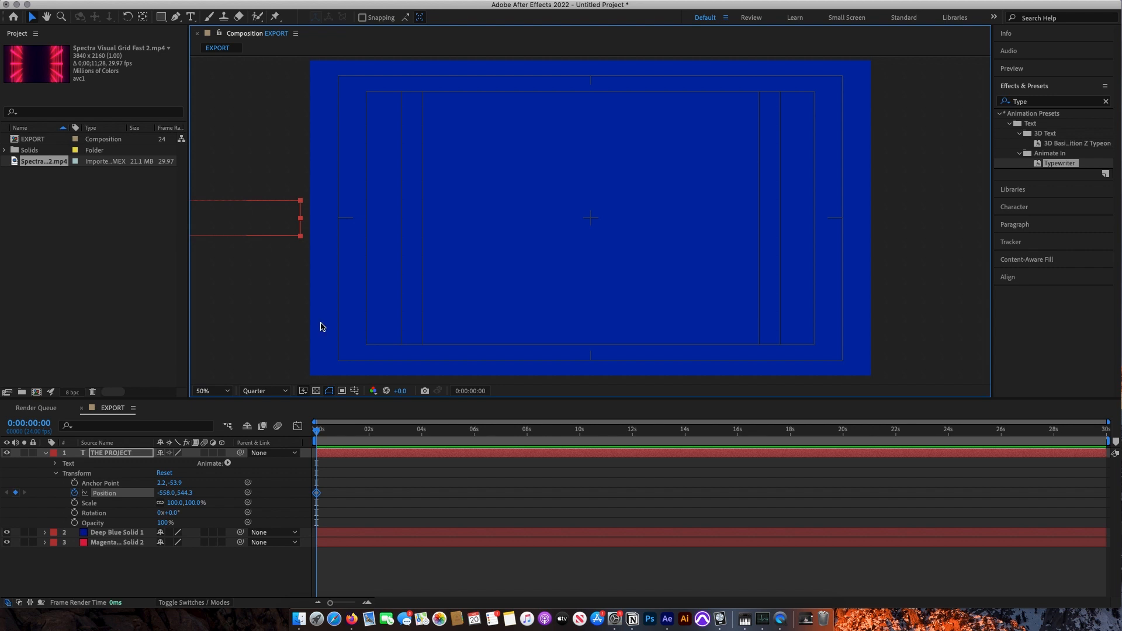
Step: At 0:00:02:00, shift the off-screen title rightward to X 962 at the composition's centre, and scrub through the slide-in
{"action": "left_click", "coordinate": [370, 433]}
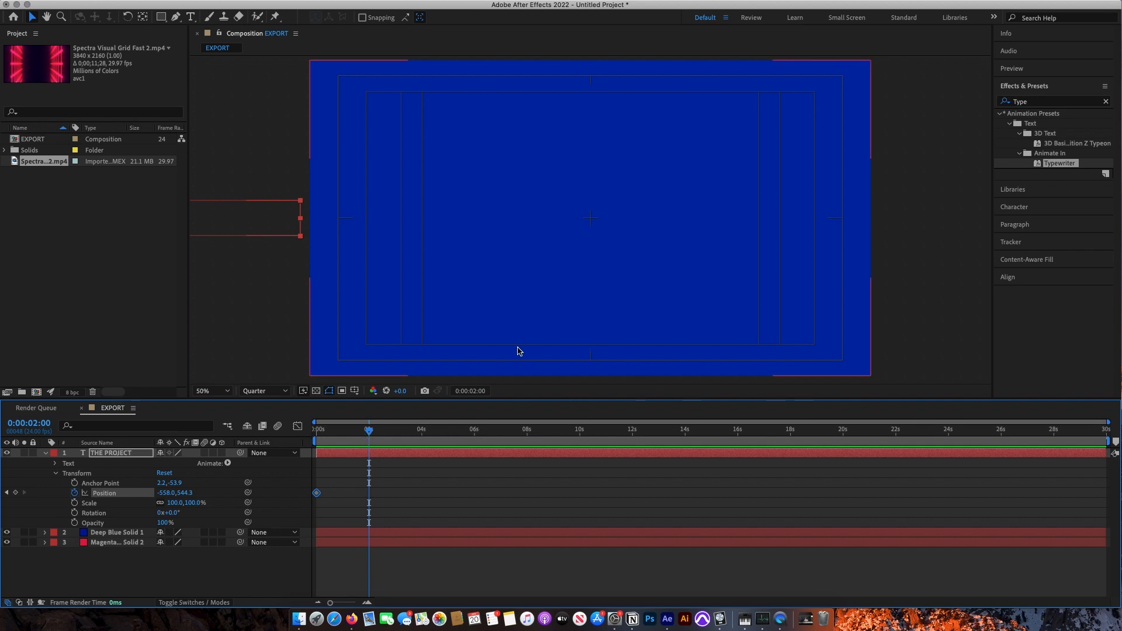
{"action": "key", "text": "shift+Right"}
{"action": "key", "text": "shift+Right"}
{"action": "key", "text": "shift+Right"}
{"action": "key", "text": "shift+Right"}
{"action": "key", "text": "shift+Right"}
{"action": "key", "text": "shift+Right"}
{"action": "key", "text": "shift+Right"}
{"action": "key", "text": "shift+Right"}
{"action": "key", "text": "shift+Right"}
{"action": "key", "text": "shift+Right"}
{"action": "key", "text": "shift+Right"}
{"action": "key", "text": "shift+Right"}
{"action": "key", "text": "shift+Right"}
{"action": "key", "text": "shift+Right"}
{"action": "key", "text": "shift+Right"}
{"action": "key", "text": "shift+Right"}
{"action": "key", "text": "shift+Right"}
{"action": "key", "text": "shift+Right"}
{"action": "key", "text": "shift+Right"}
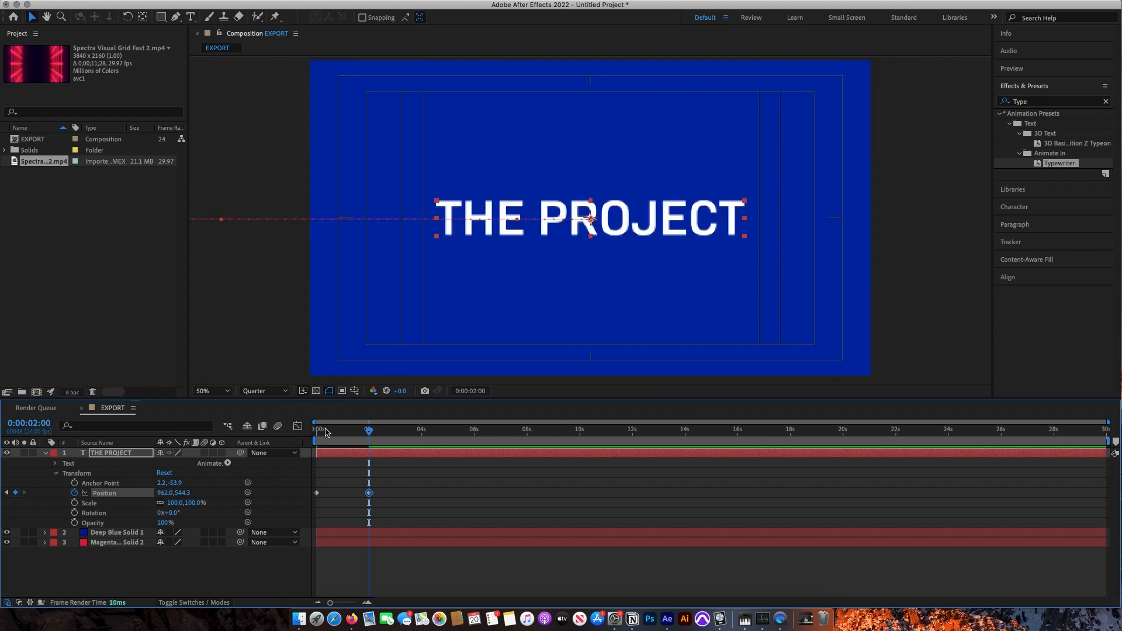
{"action": "key", "text": "Home"}
{"action": "left_click_drag", "start_coordinate": [317, 433], "coordinate": [371, 448]}
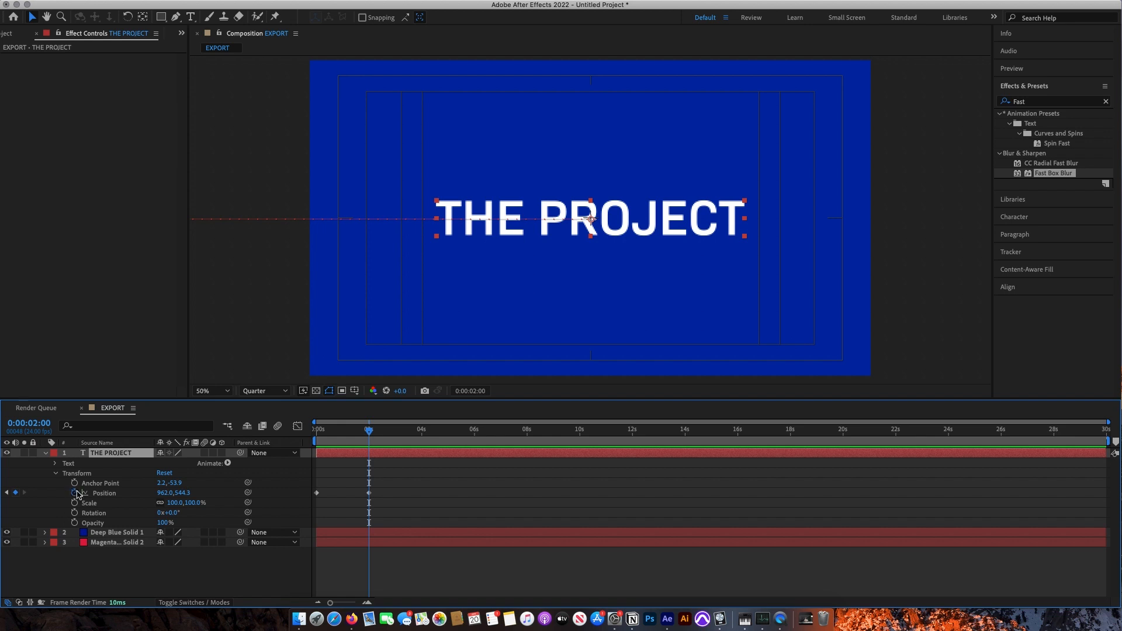
Step: Remove all Position keyframes from the THE PROJECT layer and deselect it
{"action": "left_click", "coordinate": [75, 494]}
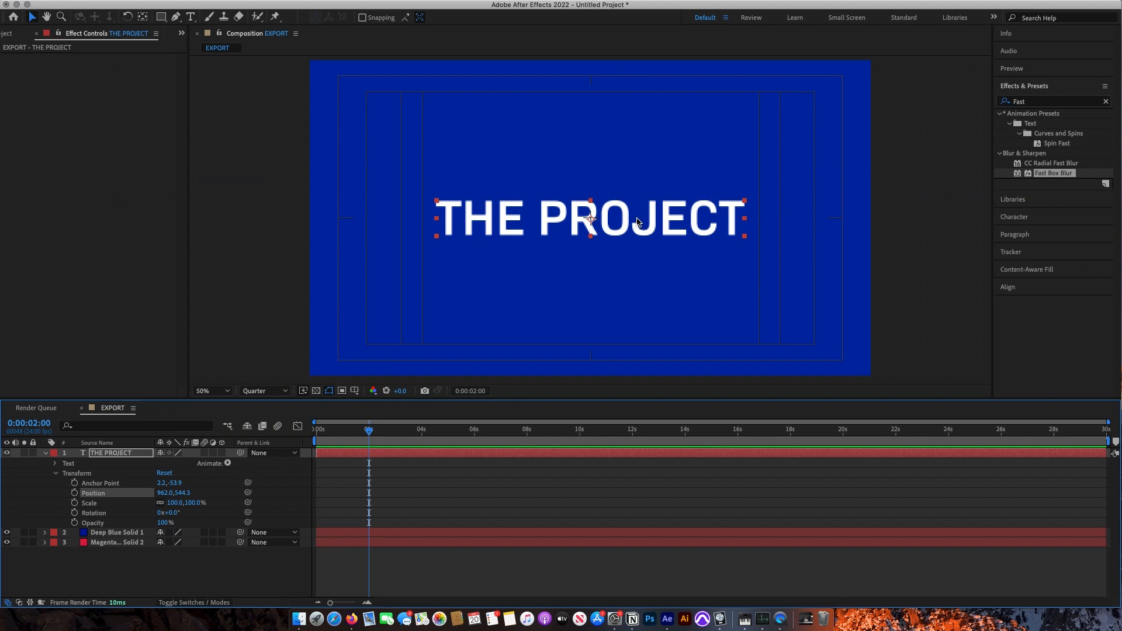
{"action": "left_click", "coordinate": [412, 494]}
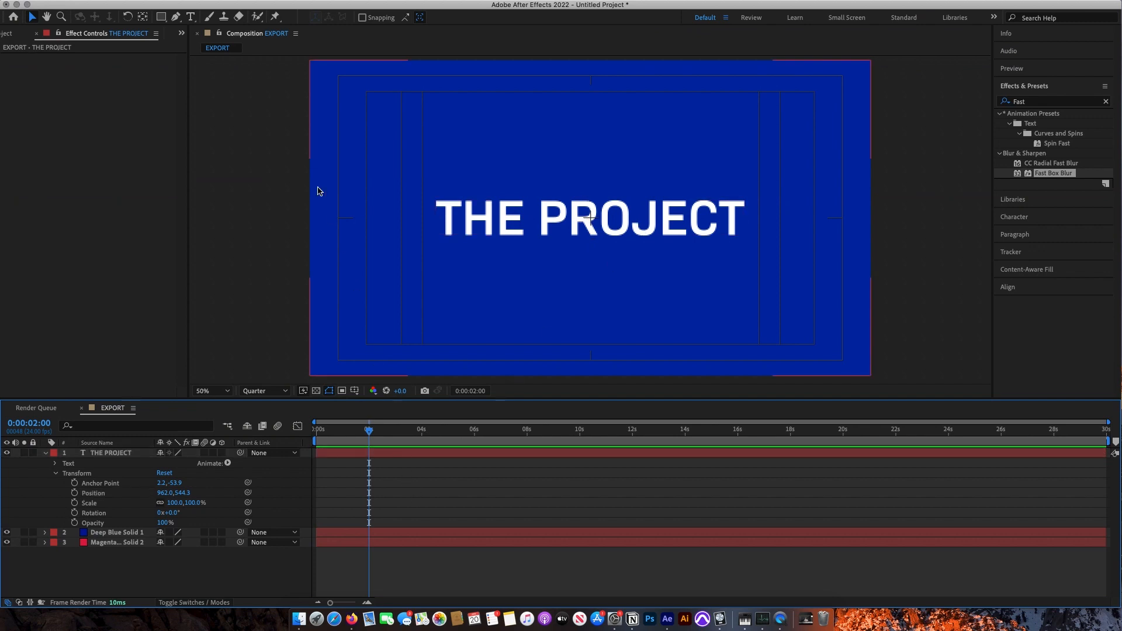
Step: Collapse the THE PROJECT layer and, with no layer selected, draw a dark grey rectangle shape covering most of the composition inside a narrow blue border
{"action": "mouse_move", "coordinate": [161, 16]}
{"action": "left_mouse_down"}
{"action": "mouse_move", "coordinate": [233, 21]}
{"action": "mouse_move", "coordinate": [163, 20]}
{"action": "left_mouse_up"}
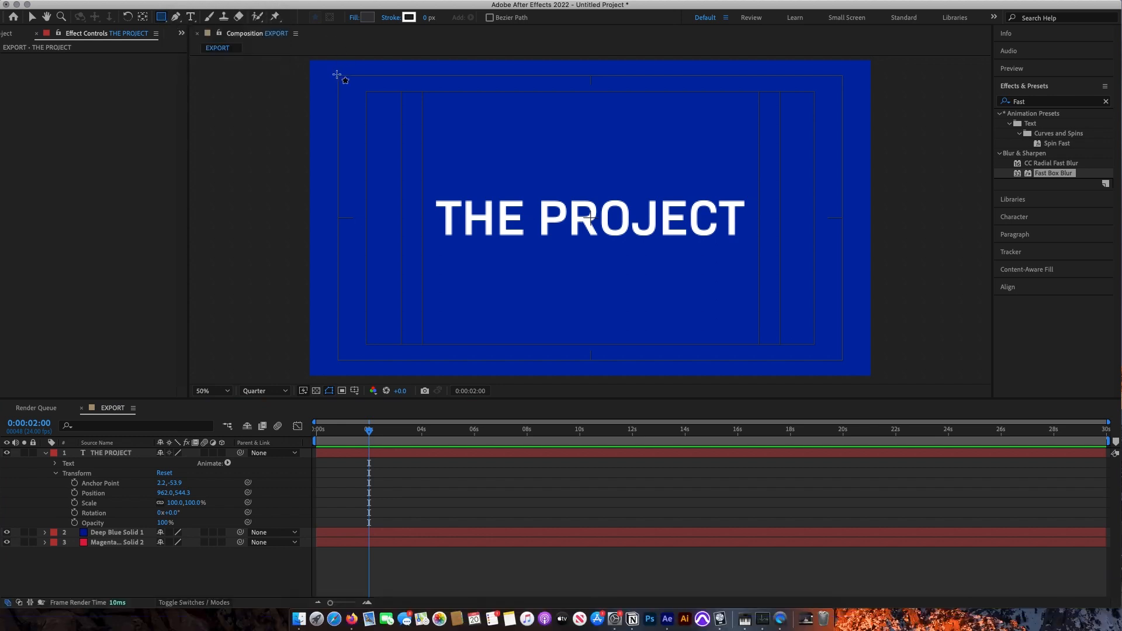
{"action": "left_click", "coordinate": [46, 453]}
{"action": "left_click", "coordinate": [109, 455]}
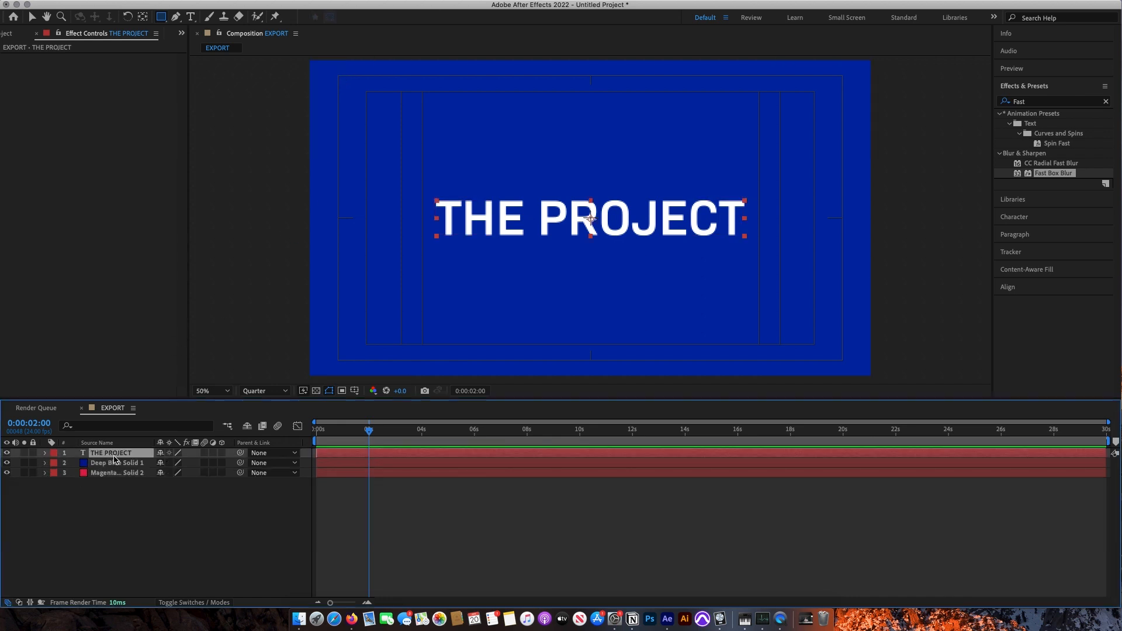
{"action": "left_click", "coordinate": [131, 522]}
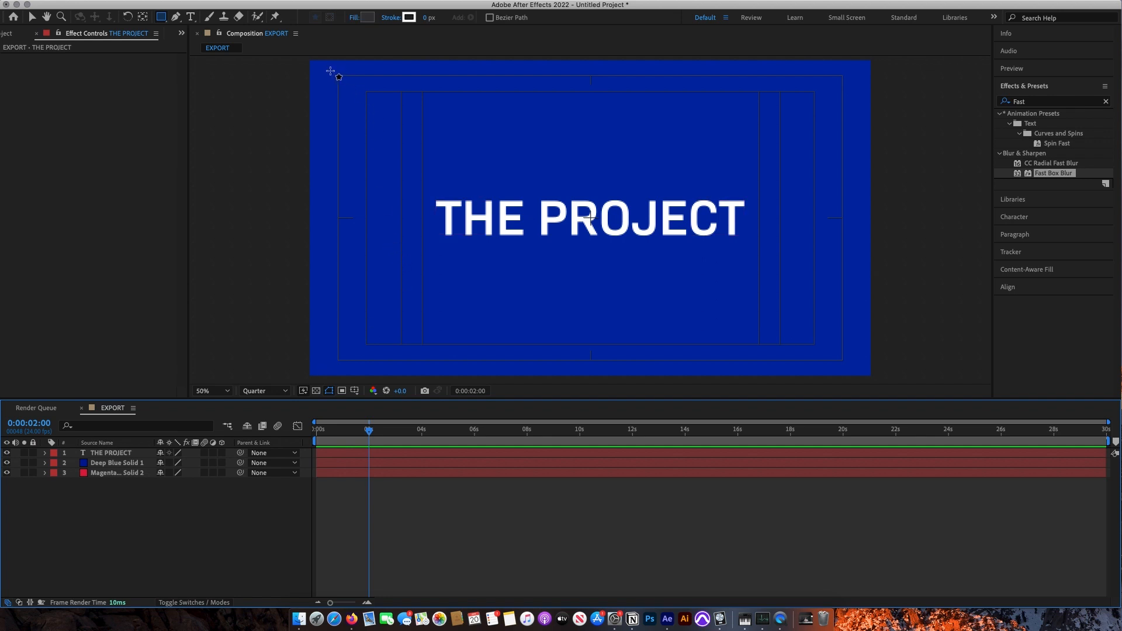
{"action": "mouse_move", "coordinate": [331, 70]}
{"action": "left_mouse_down"}
{"action": "mouse_move", "coordinate": [683, 264]}
{"action": "mouse_move", "coordinate": [783, 345]}
{"action": "mouse_move", "coordinate": [847, 364]}
{"action": "left_mouse_up"}
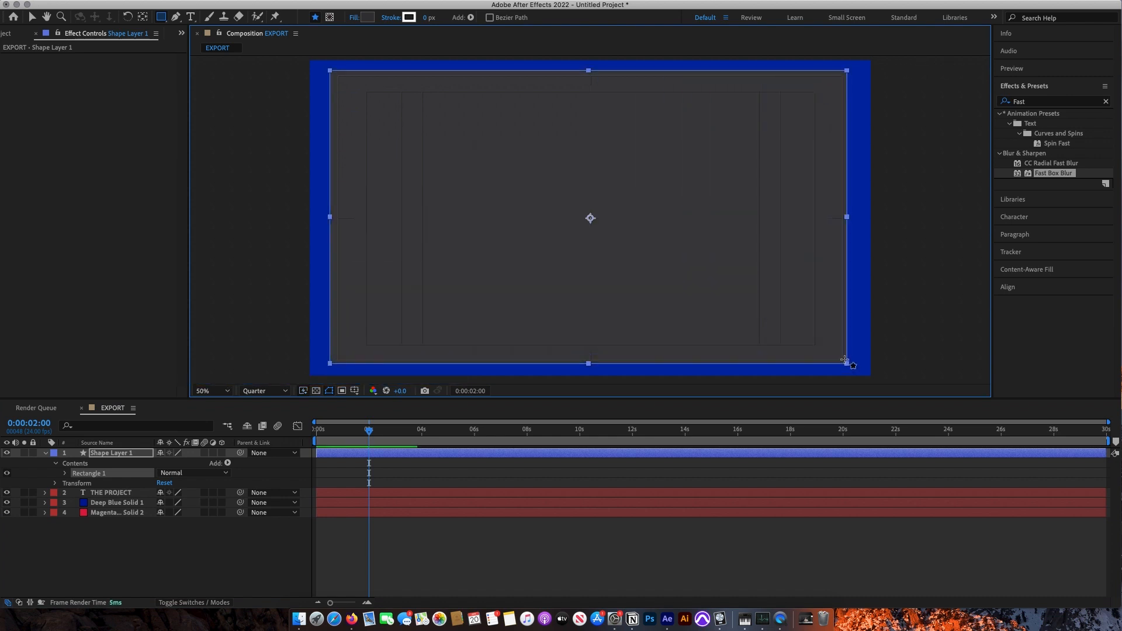
Step: Recolour the rectangle's fill bright pinkish red and move Shape Layer 1 directly below THE PROJECT layer
{"action": "left_click", "coordinate": [367, 21]}
{"action": "left_click_drag", "start_coordinate": [925, 294], "coordinate": [930, 253]}
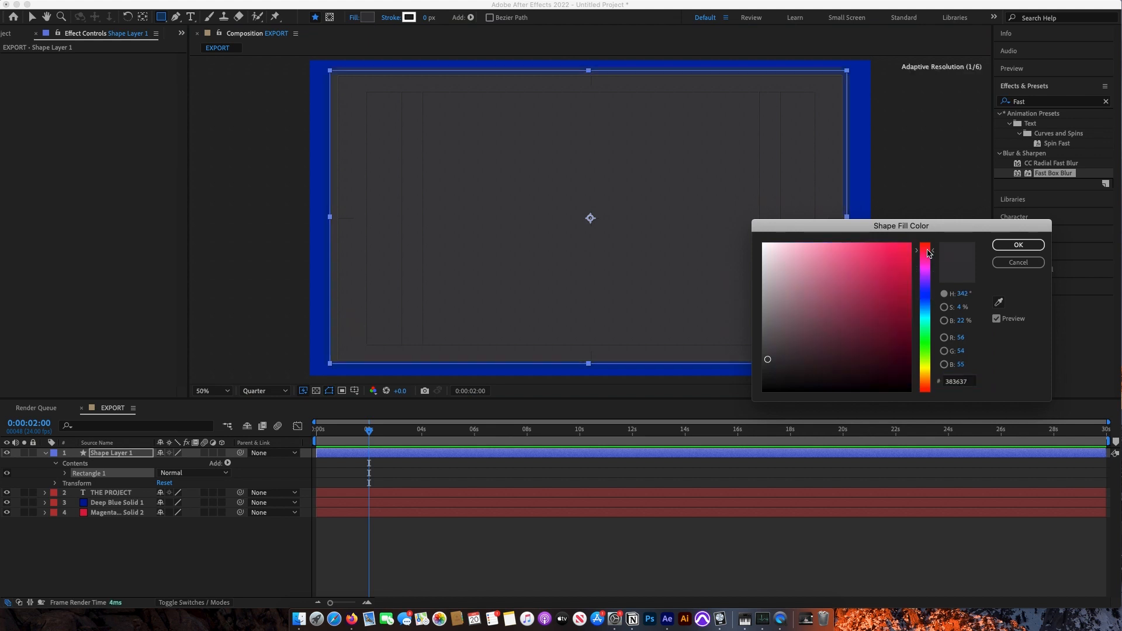
{"action": "left_click", "coordinate": [907, 253]}
{"action": "left_click", "coordinate": [1018, 245]}
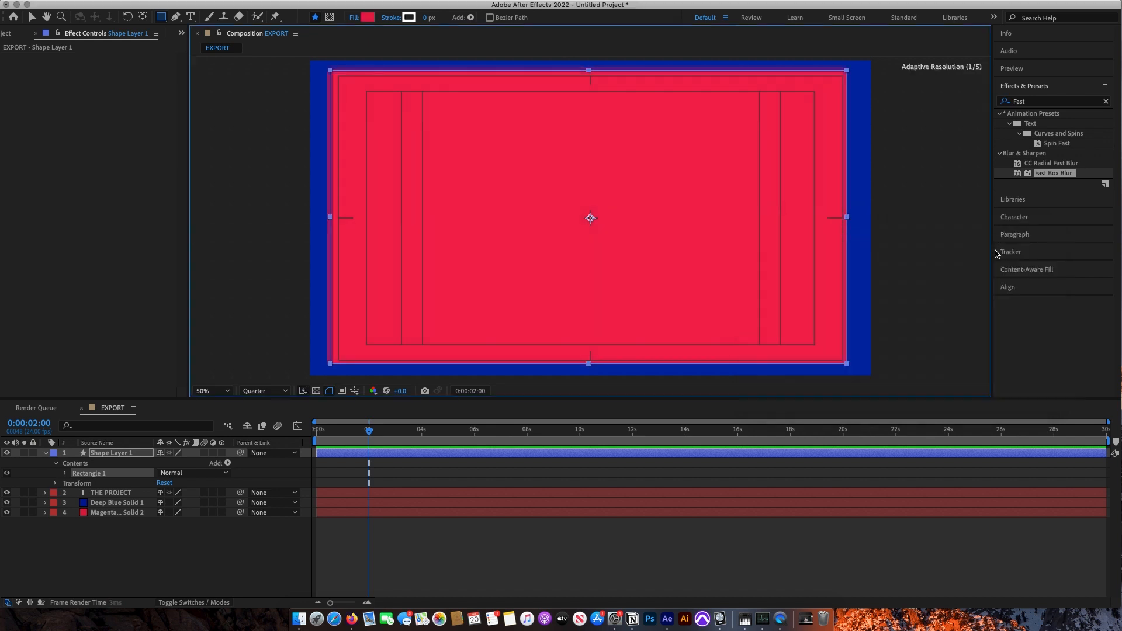
{"action": "left_click_drag", "start_coordinate": [117, 453], "coordinate": [125, 499]}
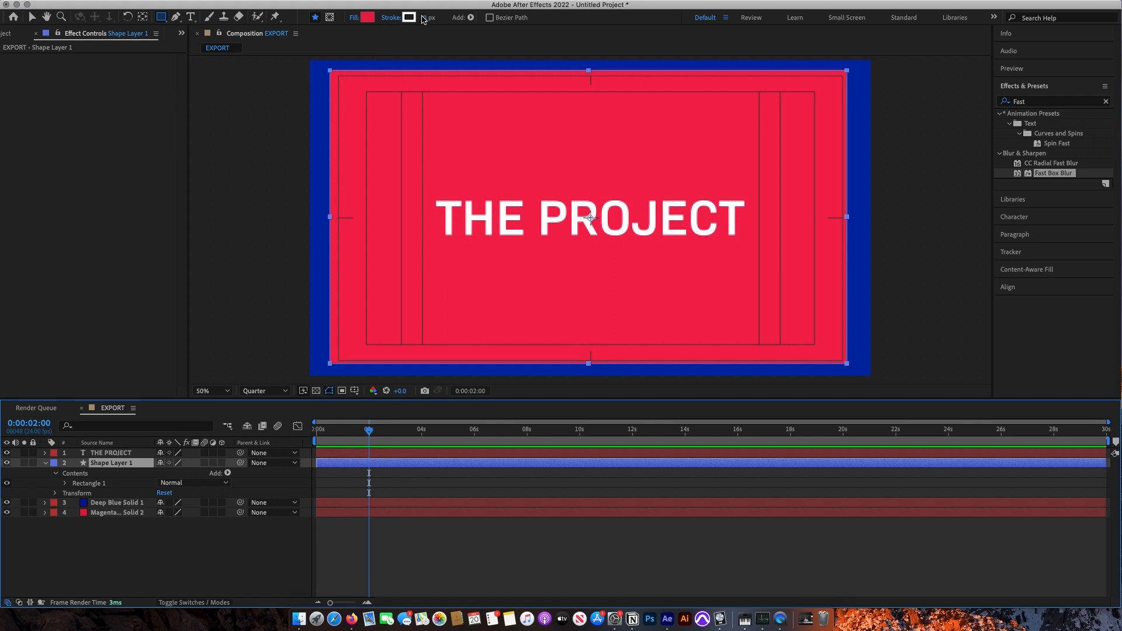
Step: Turn the rectangle into an outline by setting its fill to None and giving it a 6 px white stroke
{"action": "left_click_drag", "start_coordinate": [426, 18], "coordinate": [440, 18]}
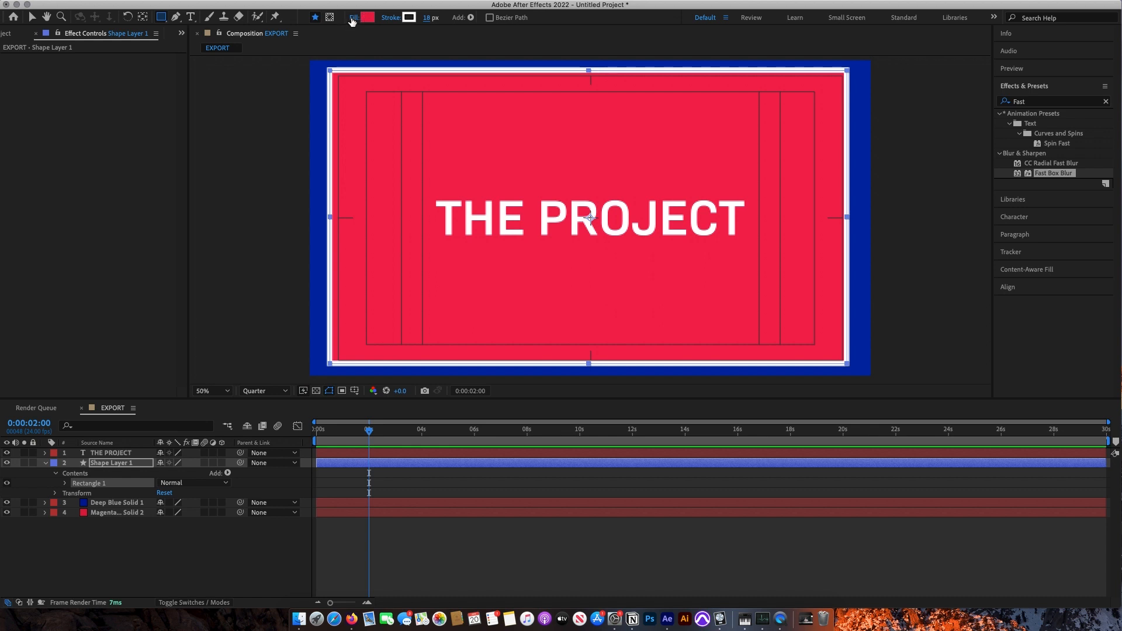
{"action": "left_click", "coordinate": [354, 20]}
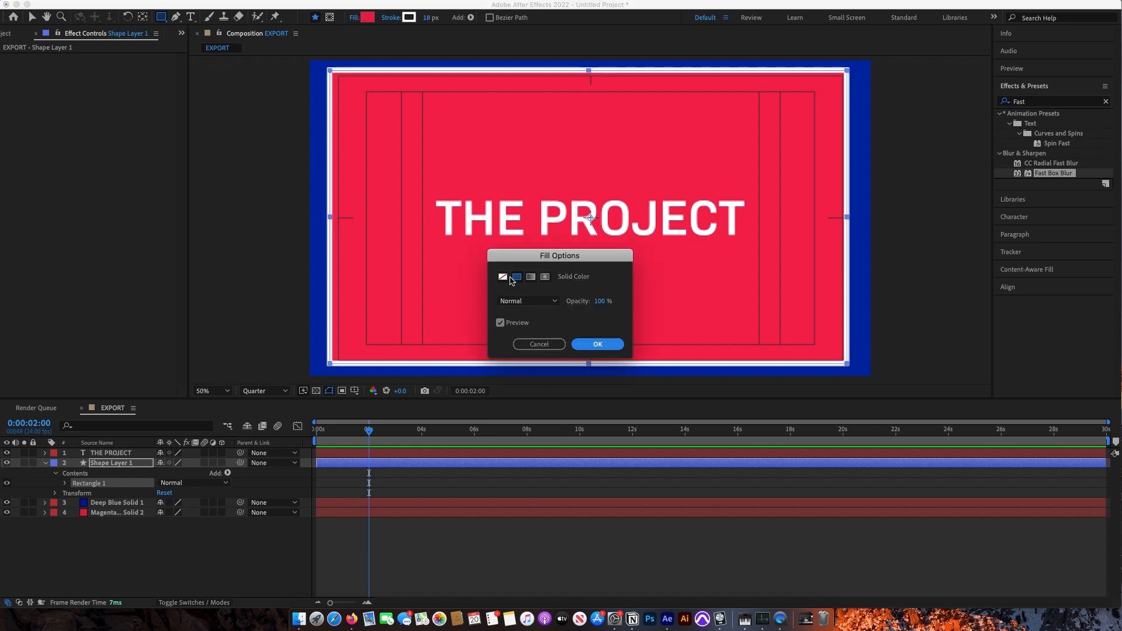
{"action": "left_click", "coordinate": [503, 278]}
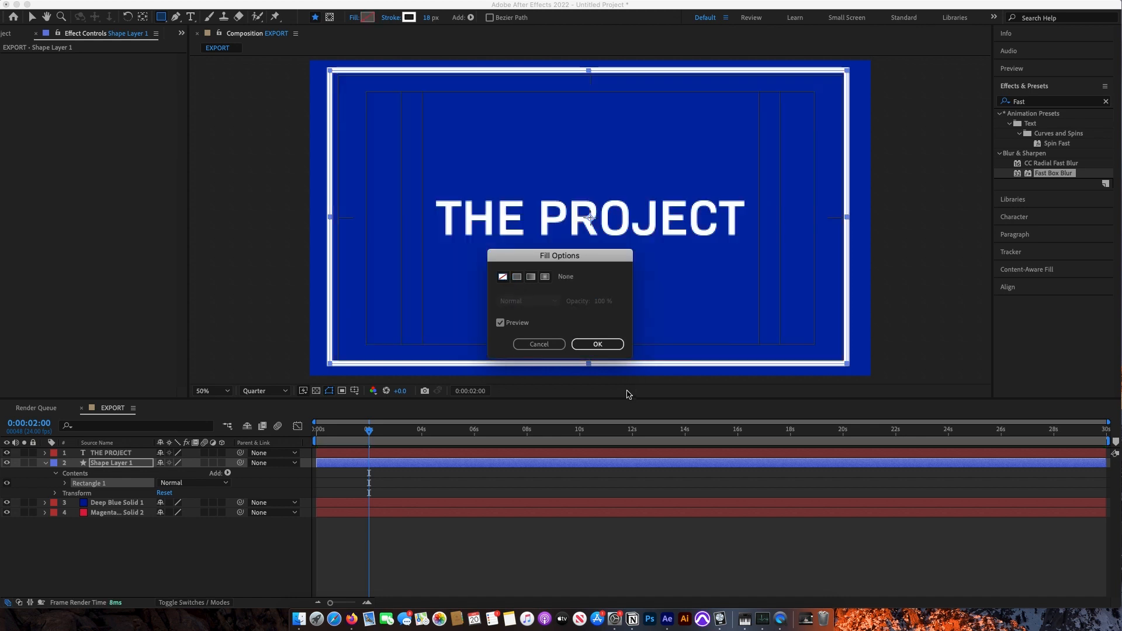
{"action": "left_click", "coordinate": [600, 345]}
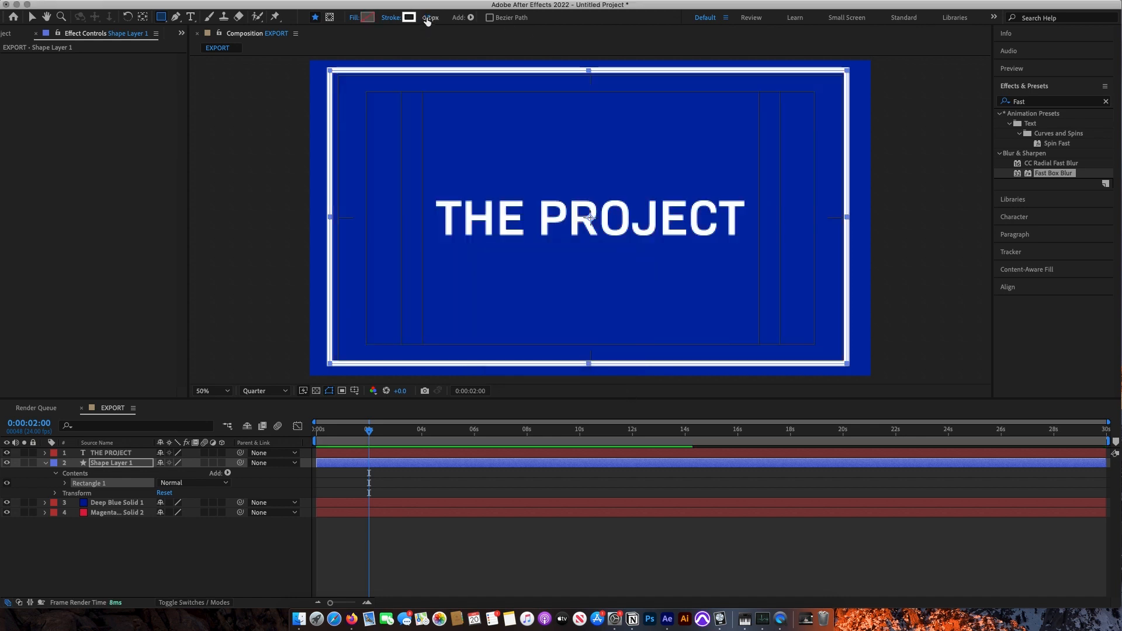
{"action": "mouse_move", "coordinate": [428, 18]}
{"action": "left_mouse_down"}
{"action": "mouse_move", "coordinate": [417, 29]}
{"action": "mouse_move", "coordinate": [428, 30]}
{"action": "left_mouse_up"}
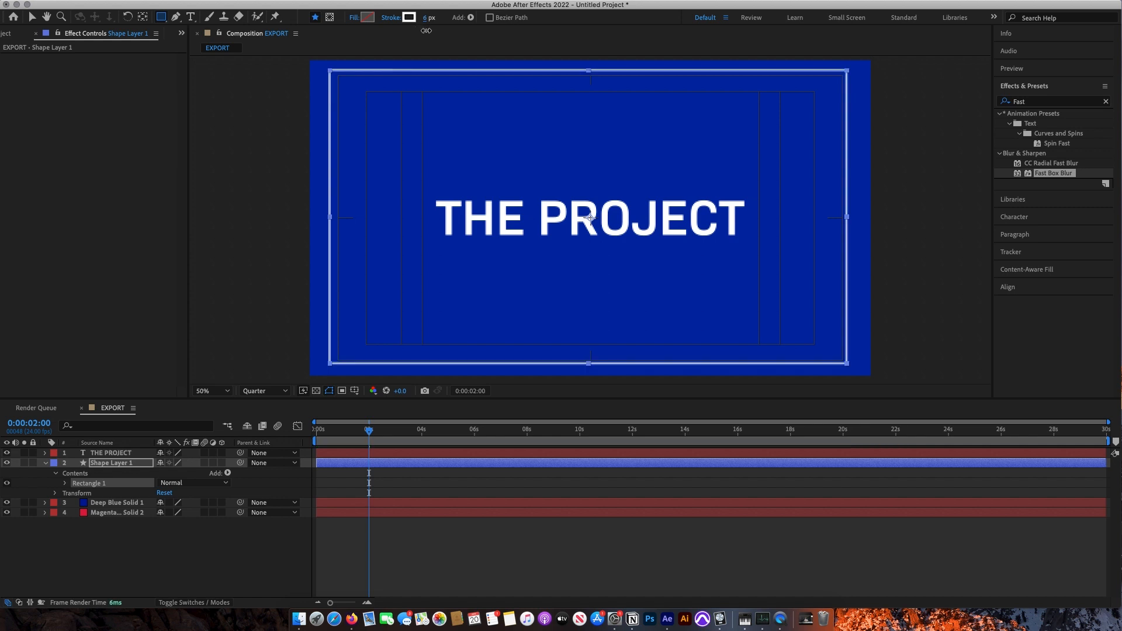
{"action": "left_click", "coordinate": [412, 498]}
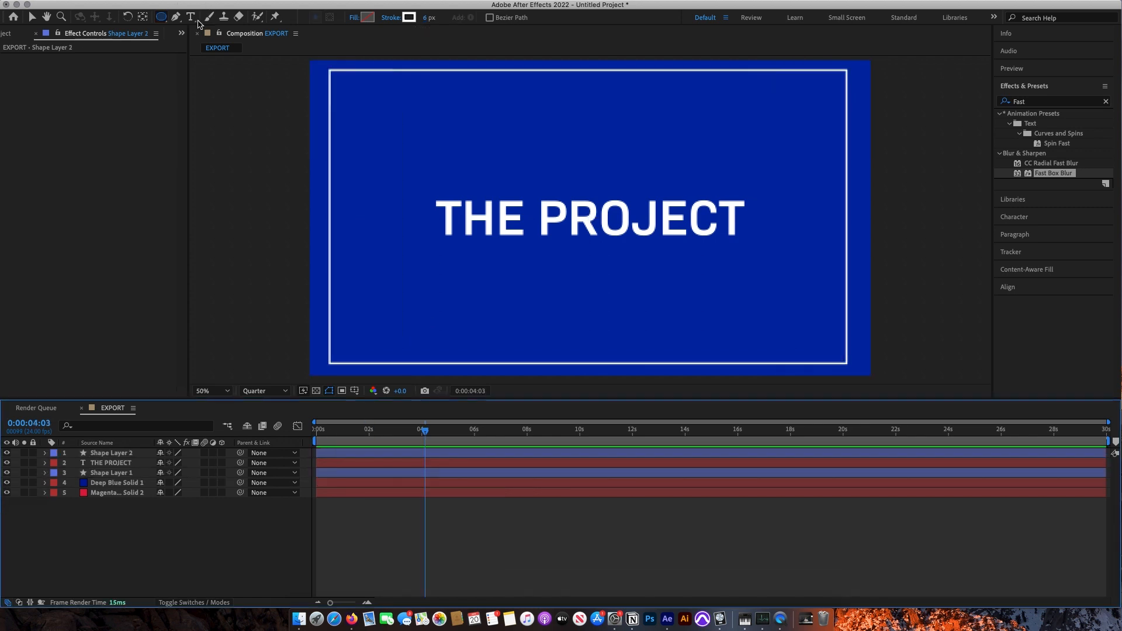
Step: Add a text layer with the creator's full name near the top of the composition and set its font size to 42 px
{"action": "left_click", "coordinate": [191, 17]}
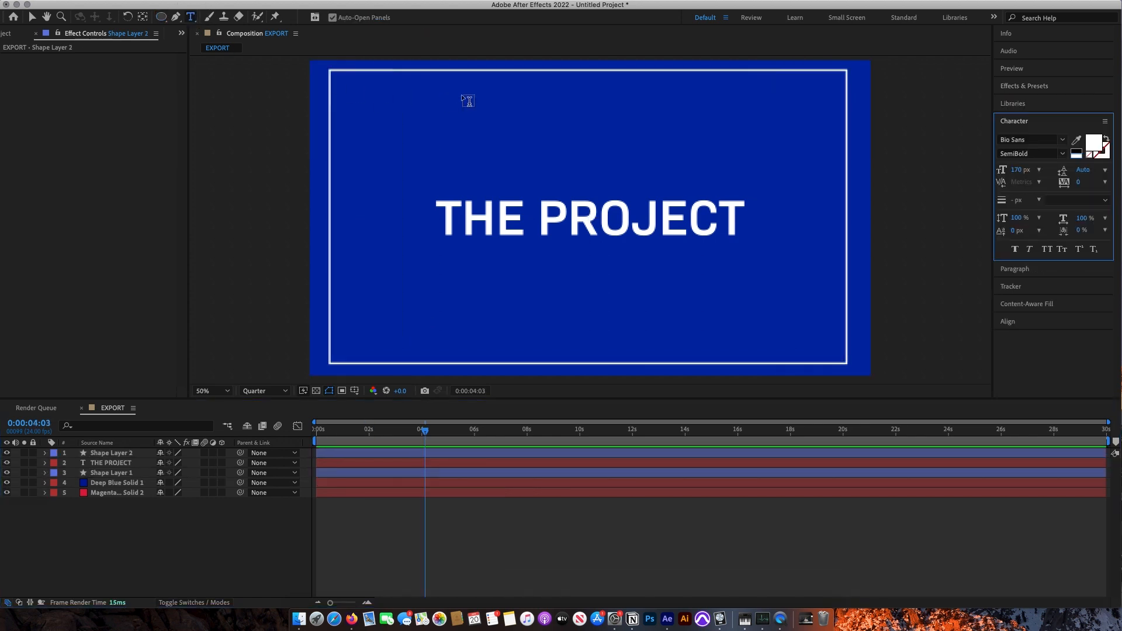
{"action": "left_click", "coordinate": [500, 87]}
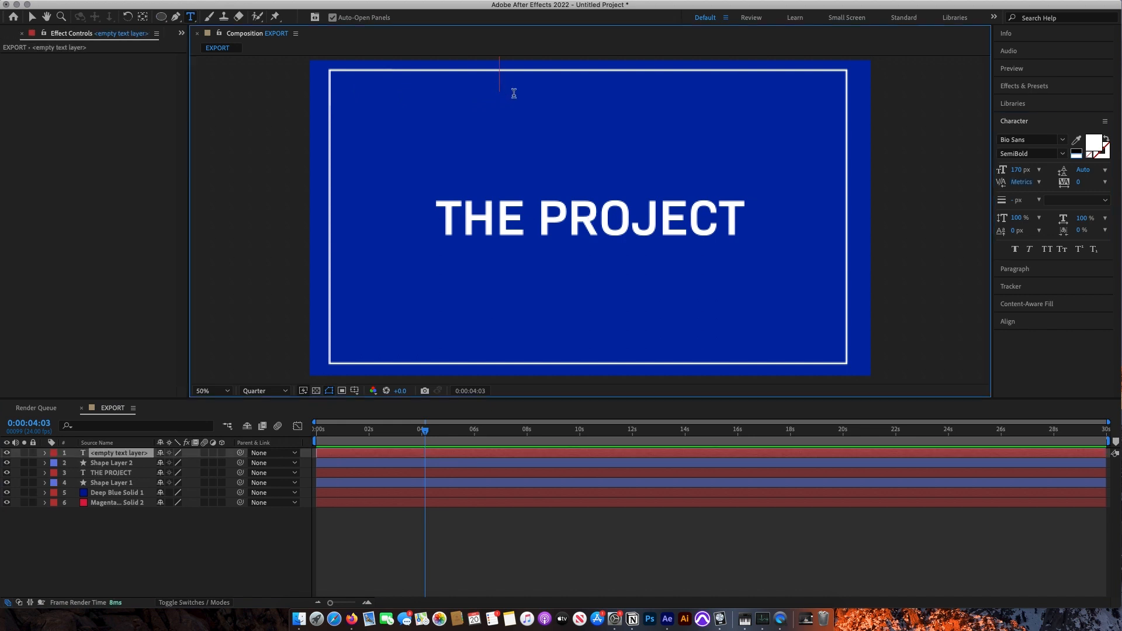
{"action": "type", "text": "JOSHUA"}
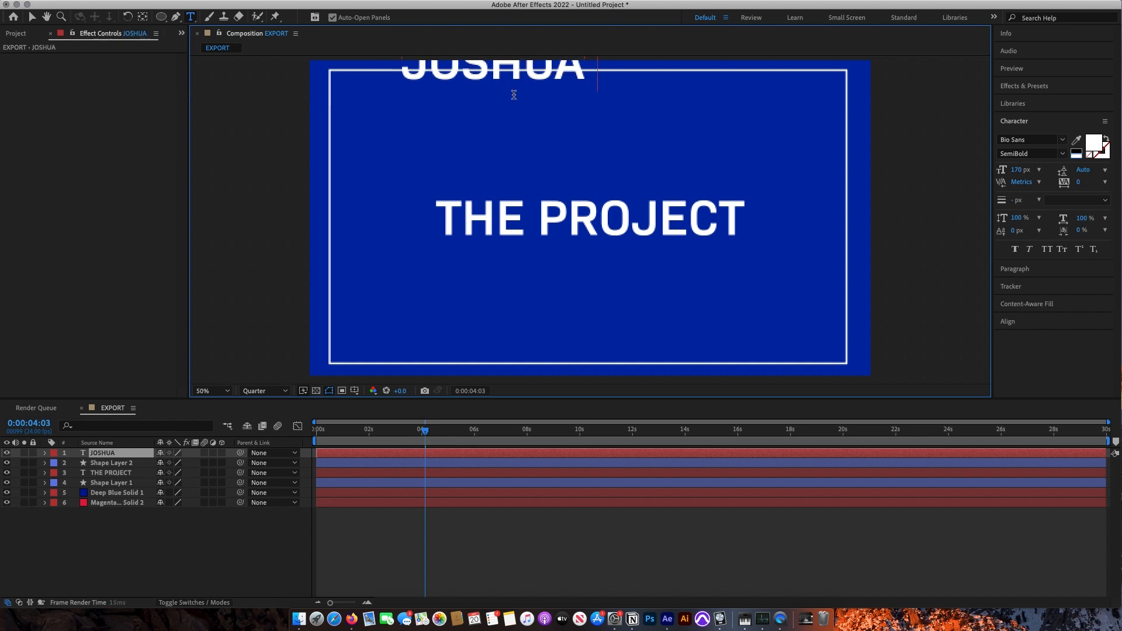
{"action": "type", "text": " MIGADDE"}
{"action": "key", "text": "super+a"}
{"action": "left_click_drag", "start_coordinate": [1017, 170], "coordinate": [955, 185]}
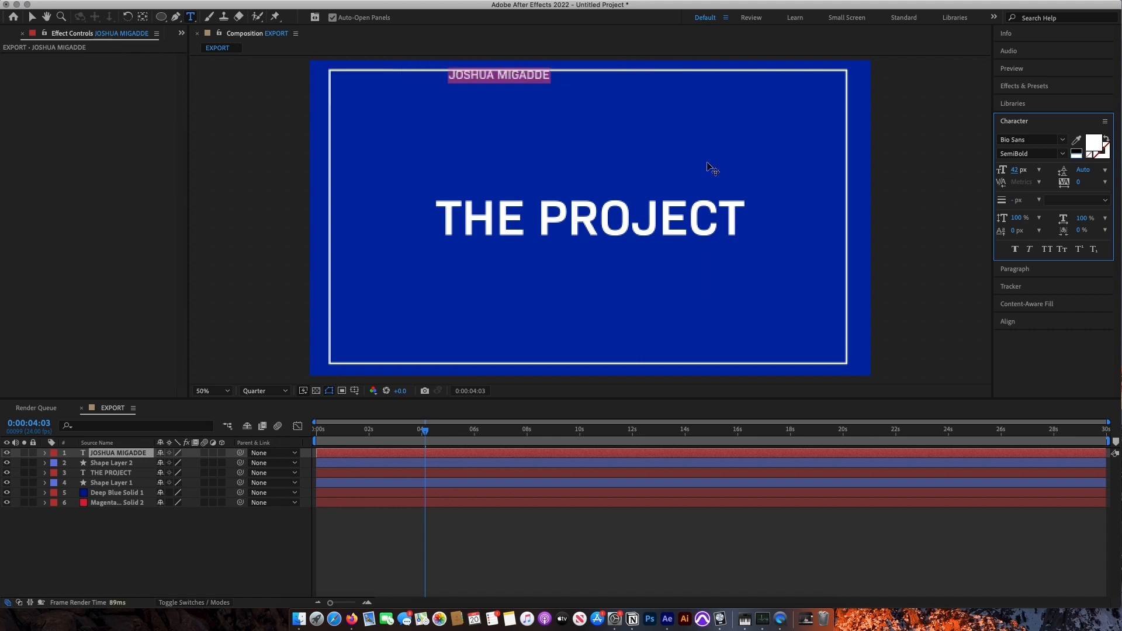
Step: Place the name text just inside the frame's upper edge and centre it horizontally in the composition
{"action": "left_click_drag", "start_coordinate": [679, 151], "coordinate": [751, 148]}
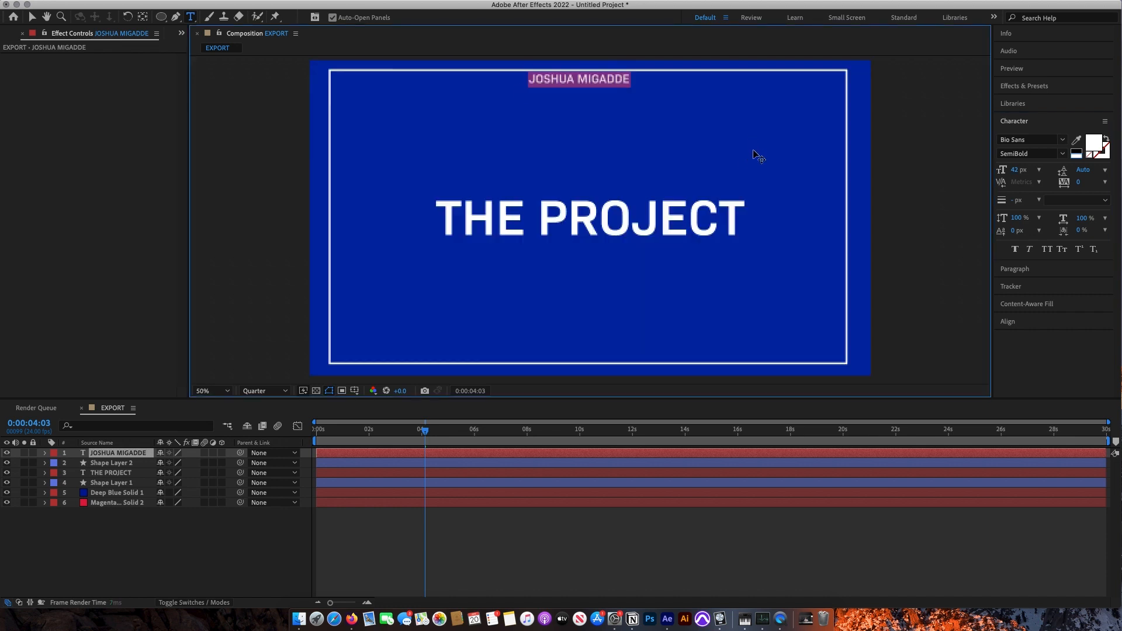
{"action": "left_click", "coordinate": [1048, 324]}
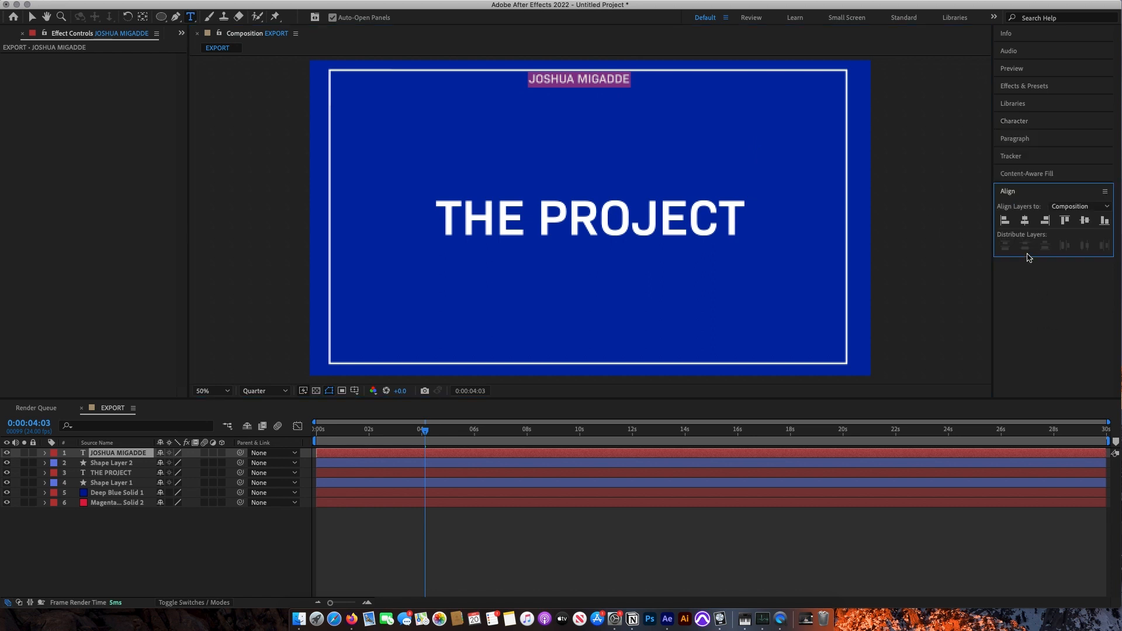
{"action": "left_click", "coordinate": [1026, 223]}
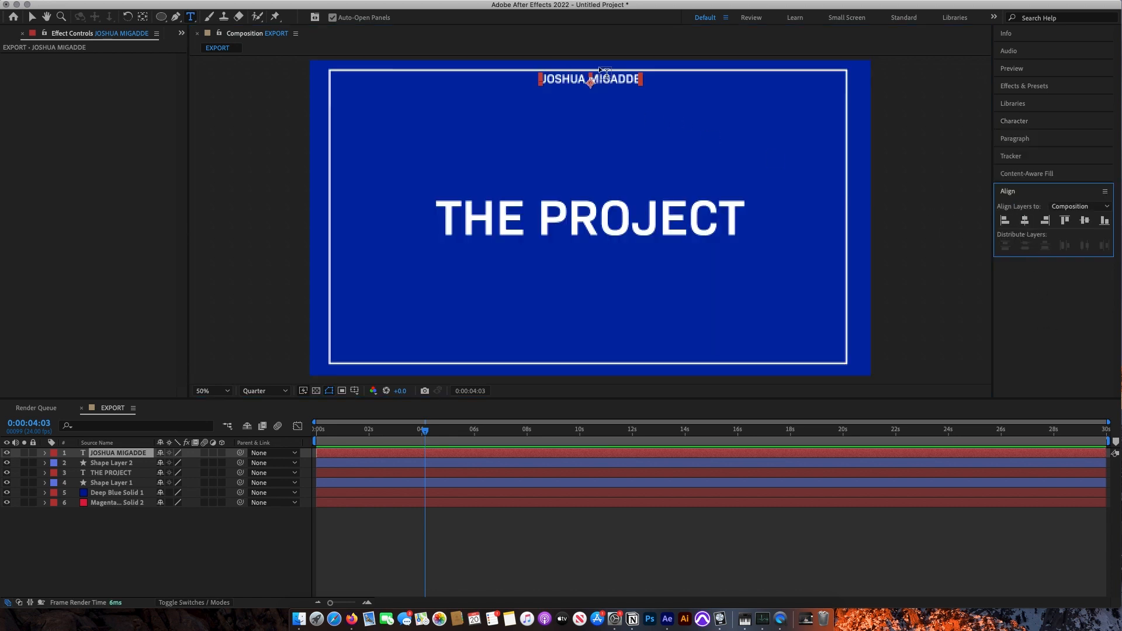
Step: Reduce the name text's font size to slightly more than half so it reads as a small caption
{"action": "double_click", "coordinate": [603, 75]}
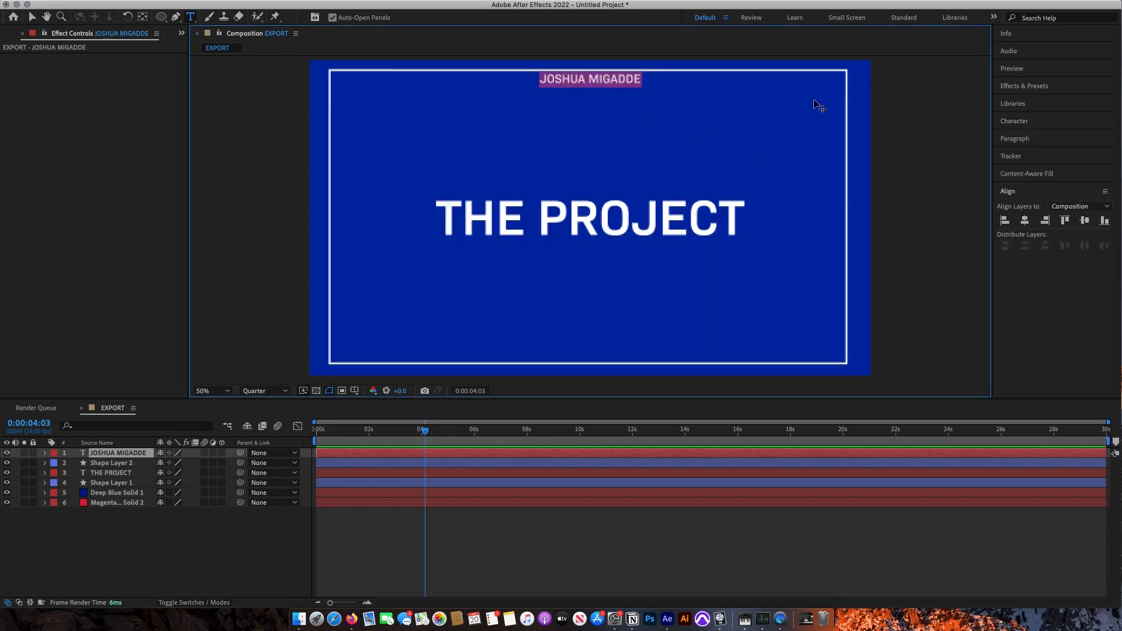
{"action": "left_click", "coordinate": [1018, 127]}
{"action": "left_click_drag", "start_coordinate": [1016, 171], "coordinate": [1004, 171]}
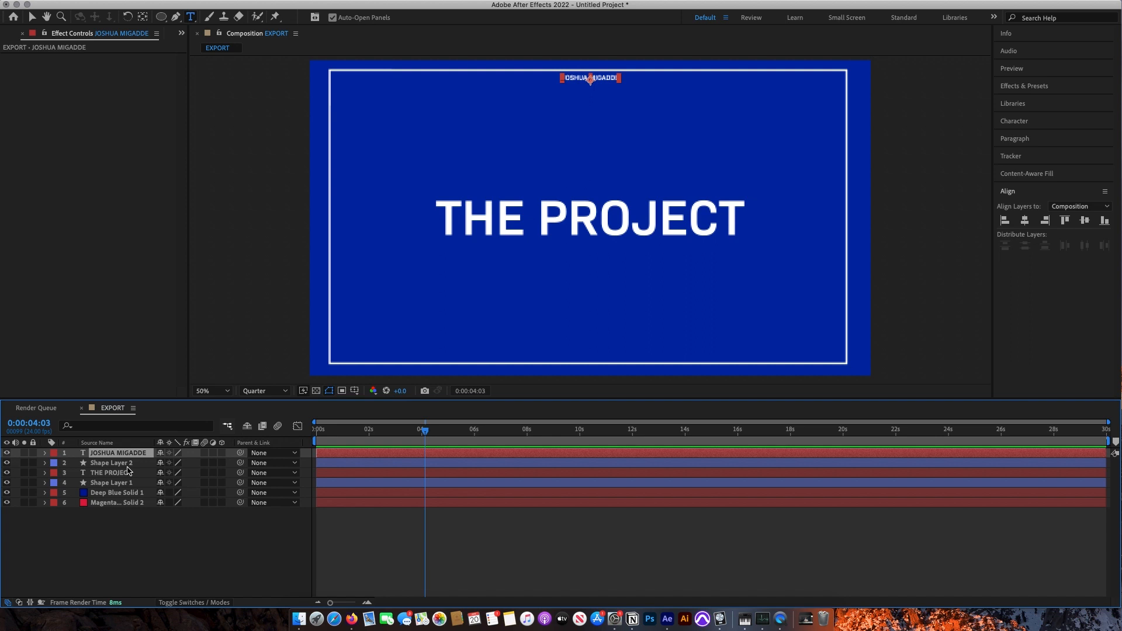
Step: Add three lines near frame bottom: "THIS IS A TUTORIAL ON ADOBE AFTER EFFETCS / FEEL FREE TO WATCH AND ASK QUESTIONS WHEN YOU WANT / SHARE WITH YOUR FRIENDS"
{"action": "left_click", "coordinate": [542, 337]}
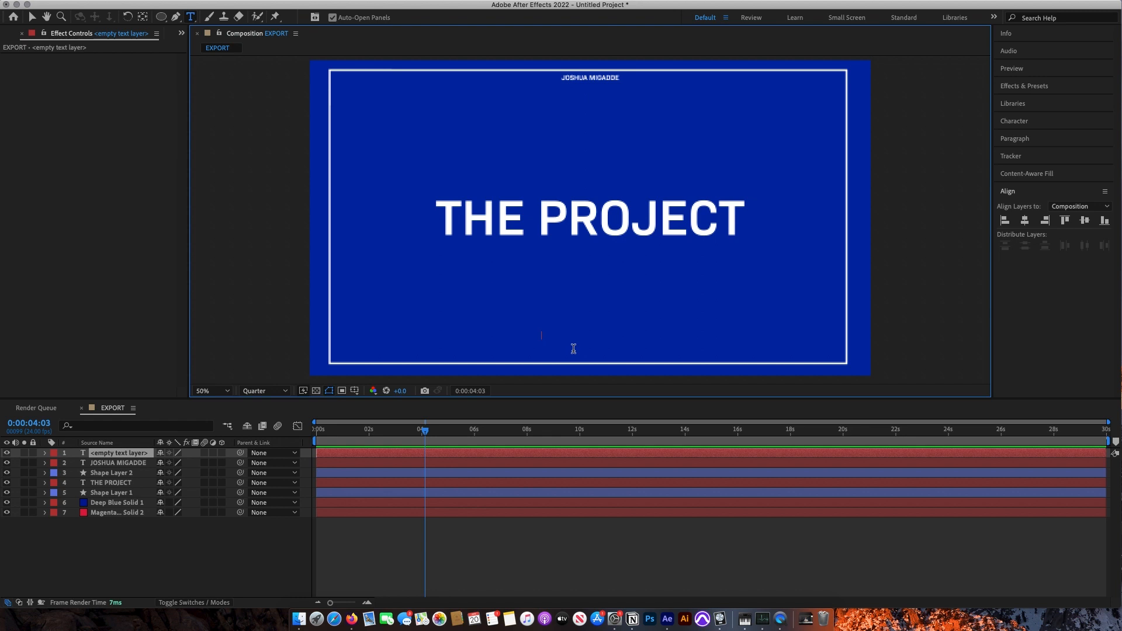
{"action": "type", "text": "THIS IS A TUTORIAL ON ADOBE AFTER EFFETCS FEEL FREE TO WATCH AND ASK QUESTIONS WHEN YOU WANT SHARE WITH YOUR FRIENDS"}
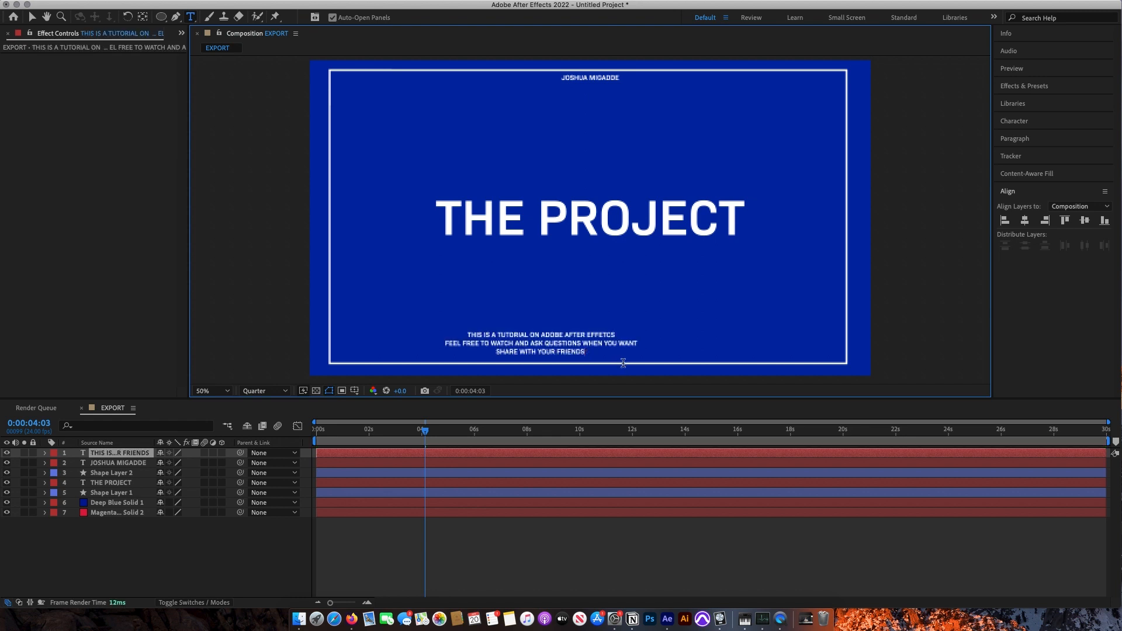
Step: Centre the three-line tutorial text horizontally in the composition and refresh the composition view
{"action": "left_click", "coordinate": [114, 453]}
{"action": "left_click", "coordinate": [1025, 221]}
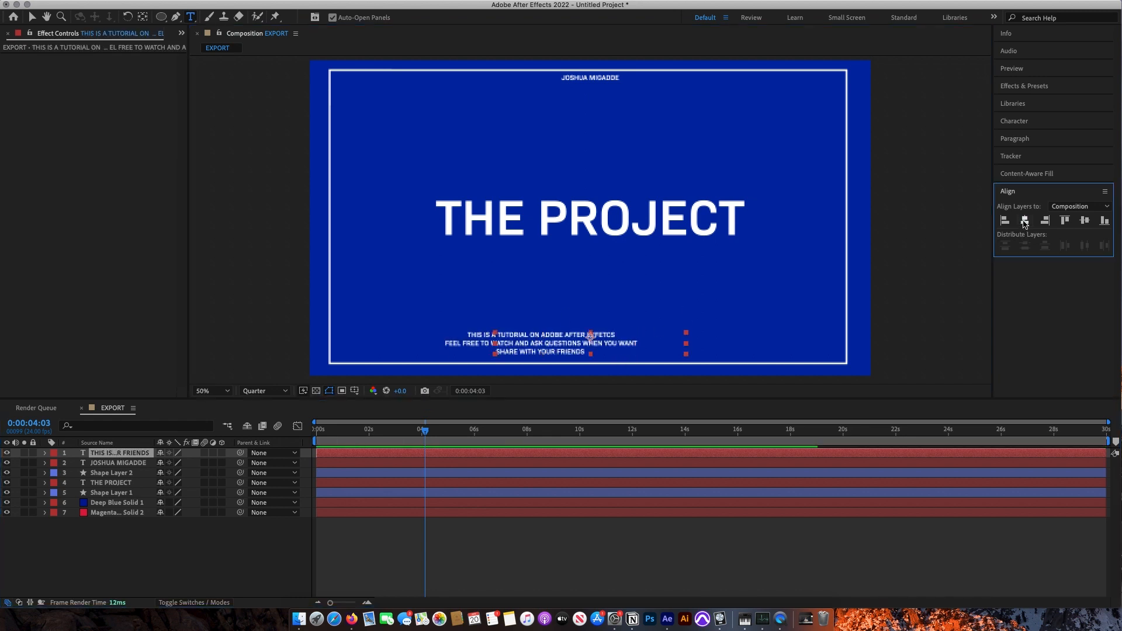
{"action": "key", "text": "Caps_Lock"}
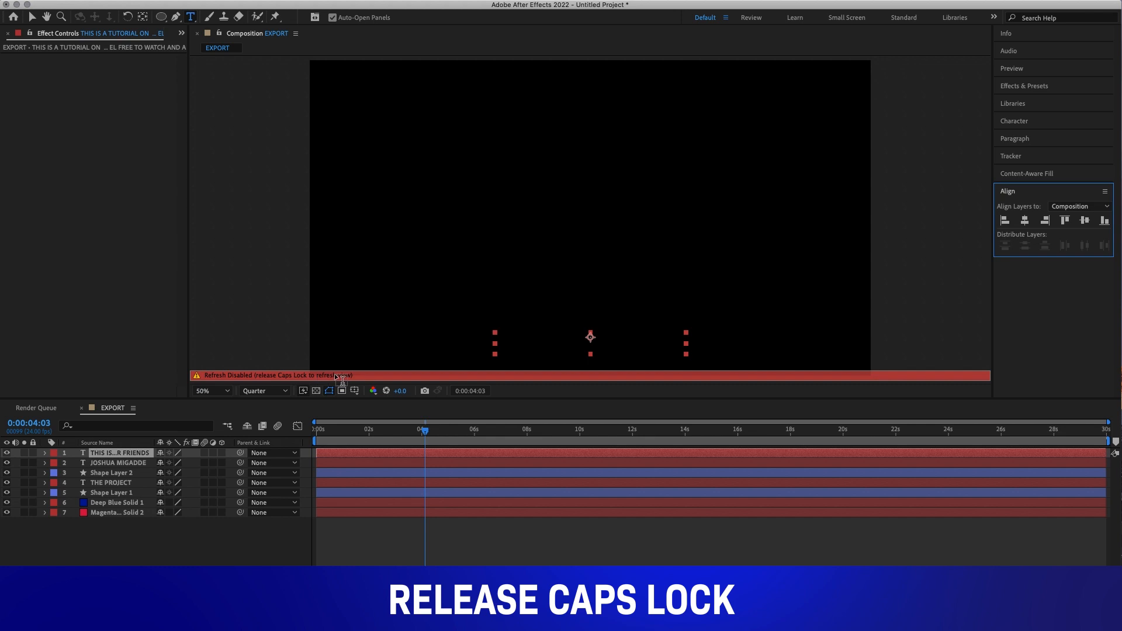
{"action": "key", "text": "Caps_Lock"}
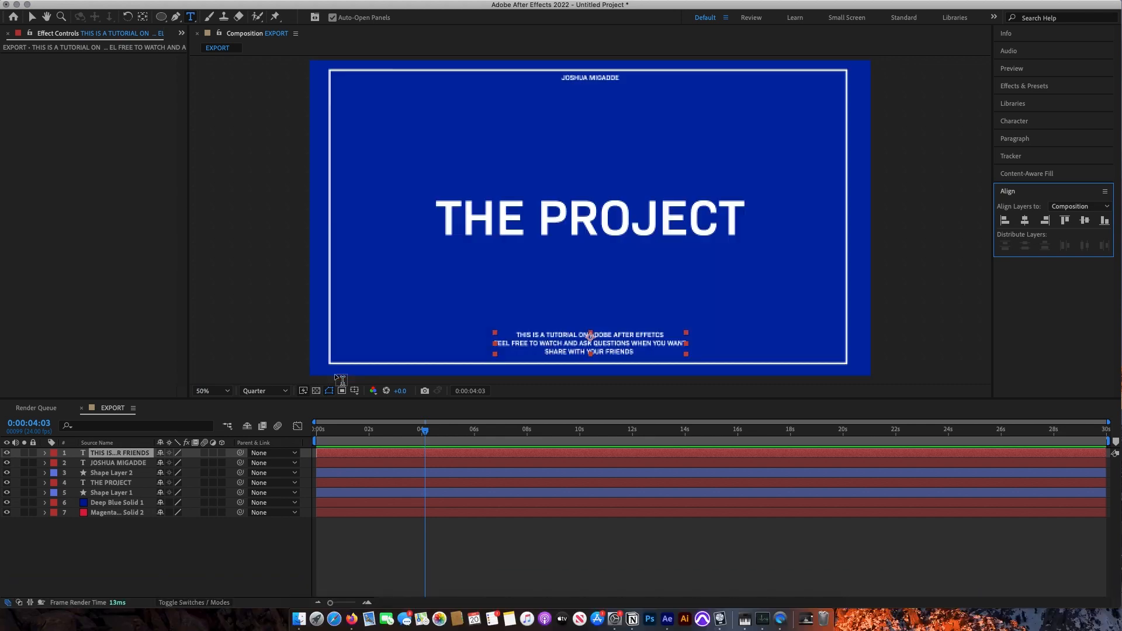
Step: Select all text of THE PROJECT title and change its font to a bold geometric sans-serif
{"action": "double_click", "coordinate": [111, 483]}
{"action": "left_click", "coordinate": [1014, 121]}
{"action": "left_click", "coordinate": [1023, 139]}
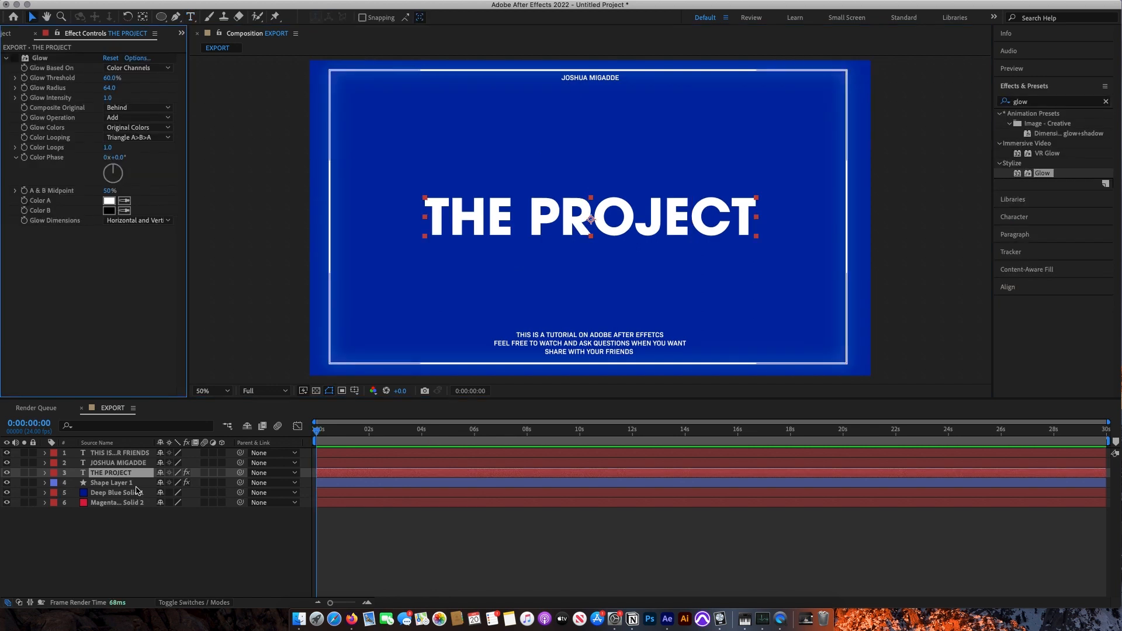
Step: Keyframe the Scale of THE PROJECT layer at 0:00:00:00 with a value of 80%
{"action": "left_click", "coordinate": [46, 473]}
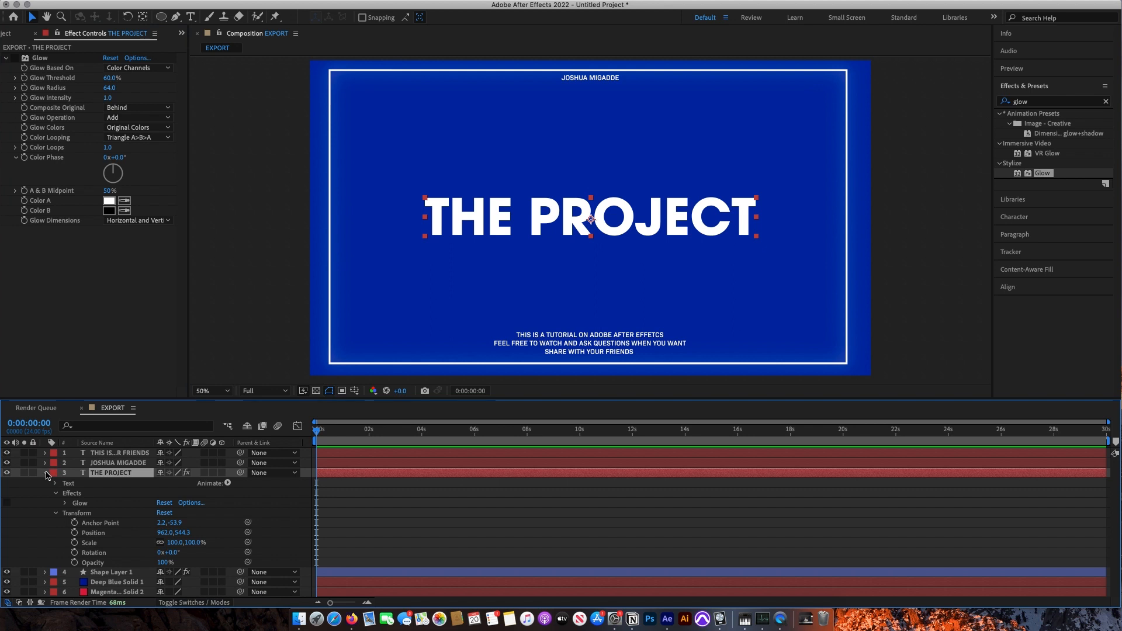
{"action": "left_click", "coordinate": [75, 543]}
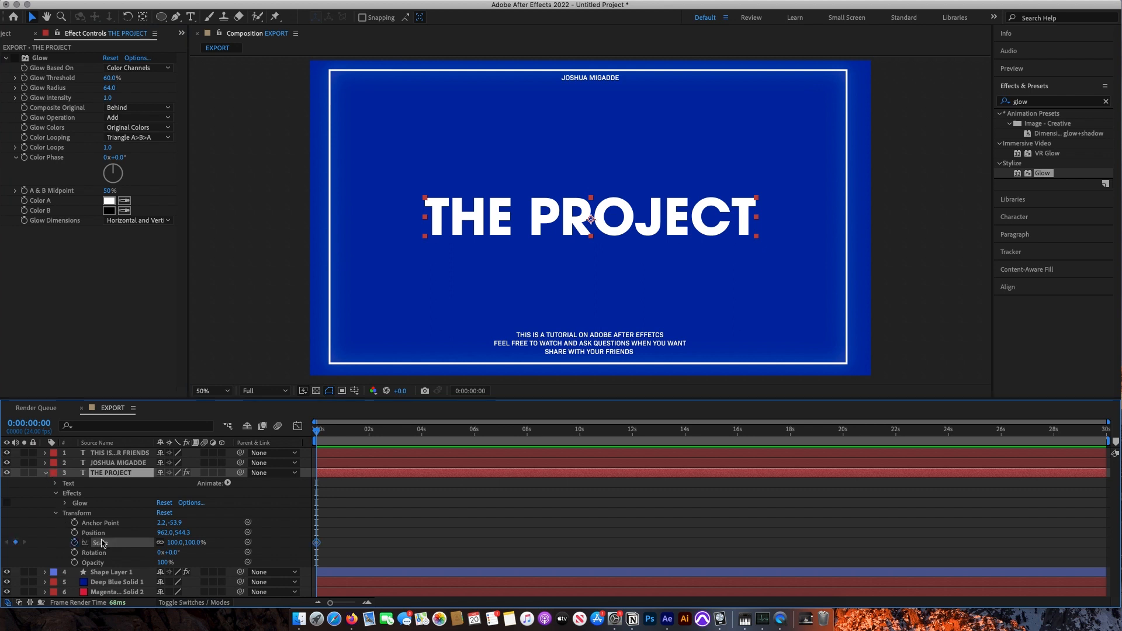
{"action": "left_click", "coordinate": [195, 542]}
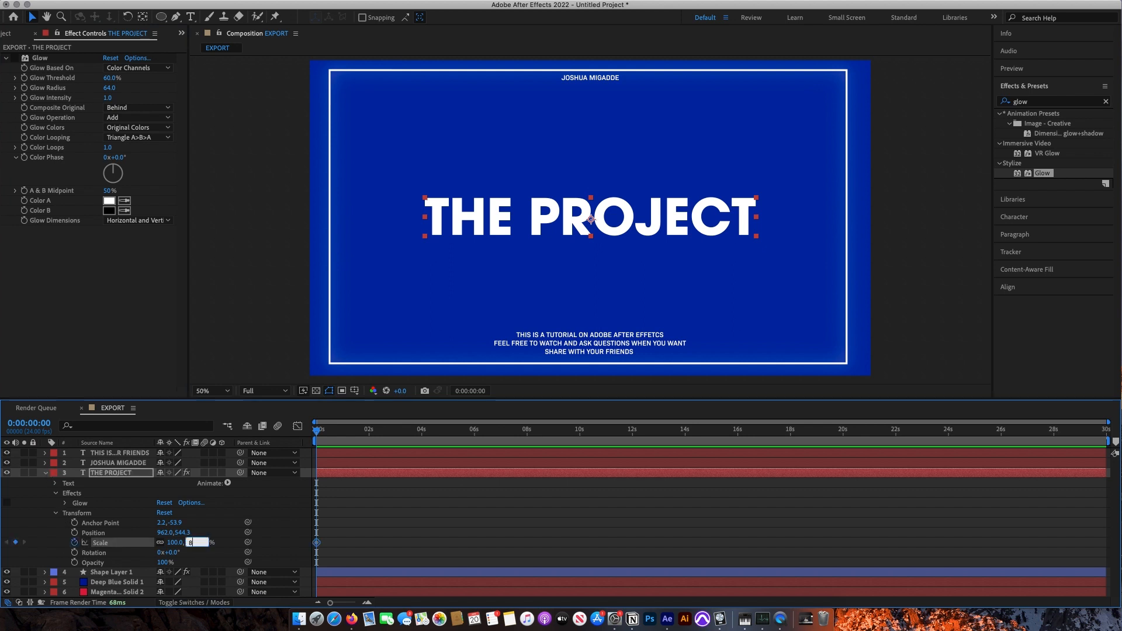
{"action": "type", "text": "80"}
{"action": "key", "text": "Return"}
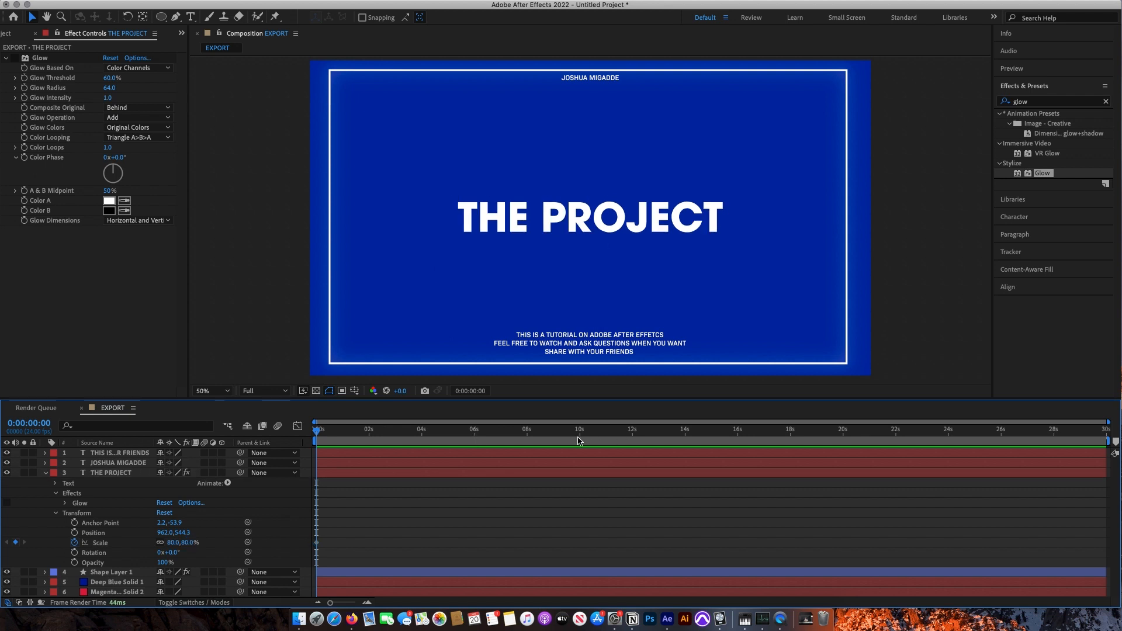
Step: At 0:00:09:23, set THE PROJECT layer's Scale to 100% for a slow grow animation
{"action": "left_click", "coordinate": [579, 433]}
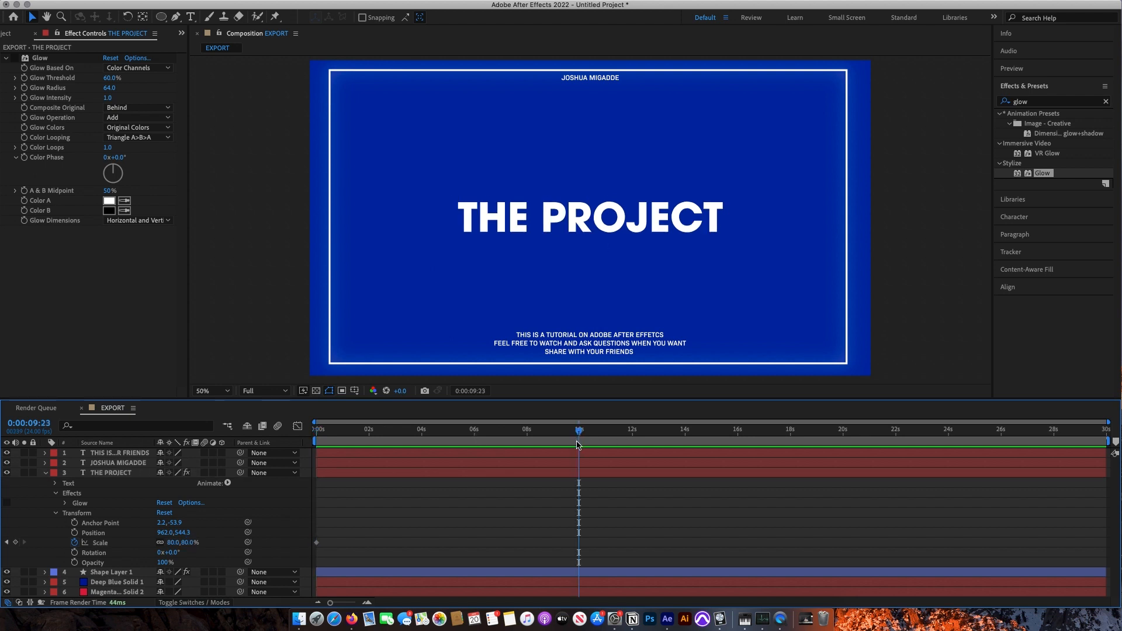
{"action": "left_click", "coordinate": [191, 543]}
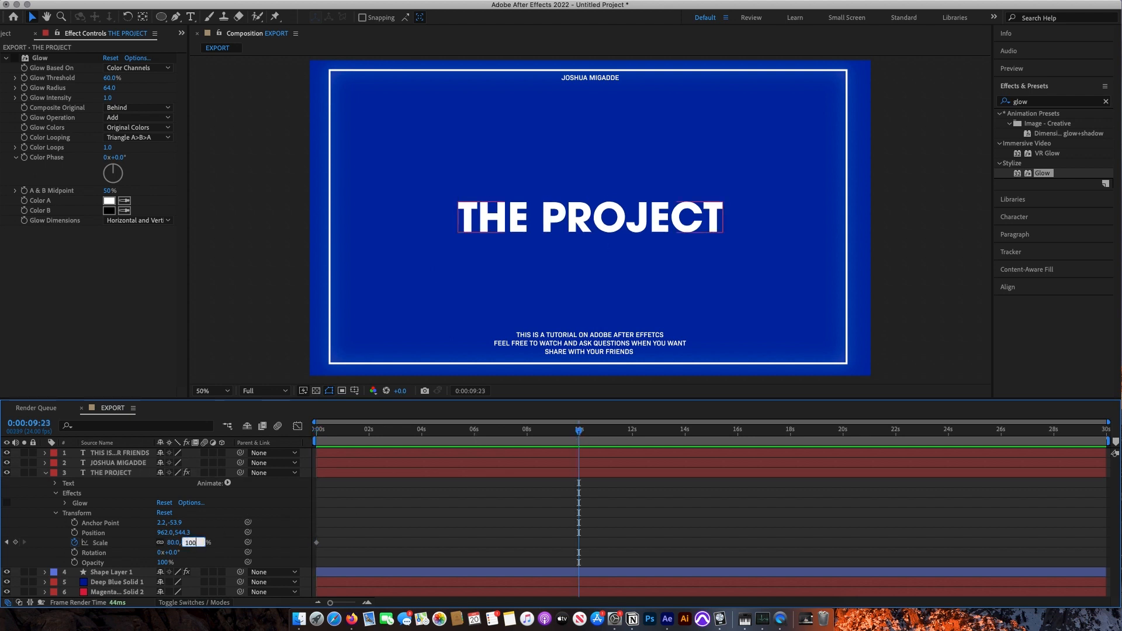
{"action": "key", "text": "Return"}
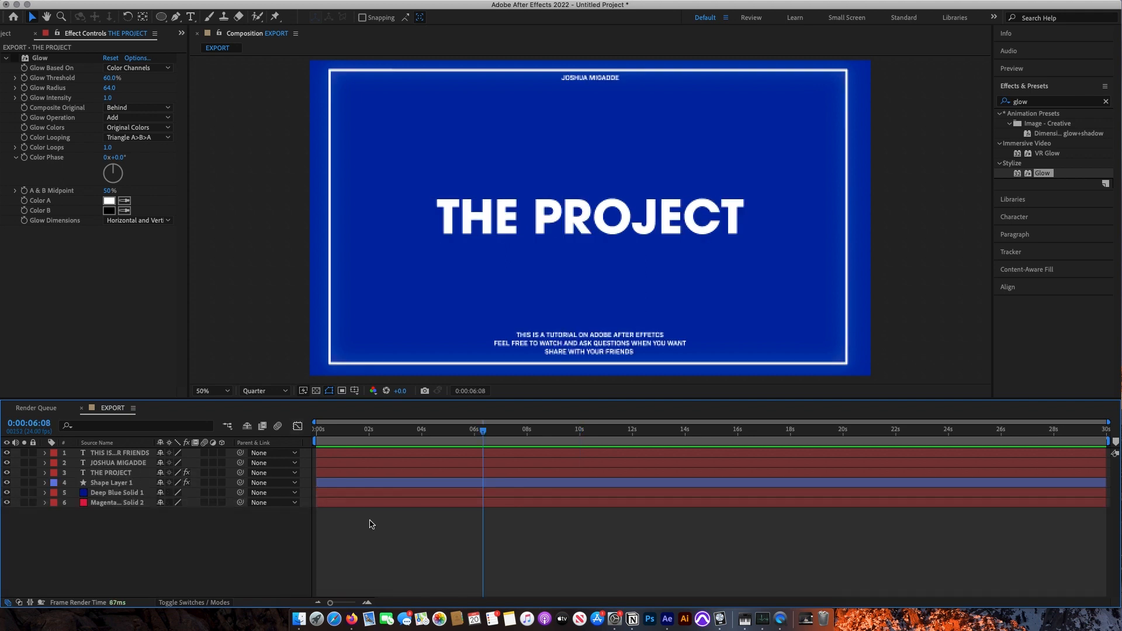
Step: Add the Spectra Visual Grid Fast 2.mp4 footage from the project to the EXPORT timeline above all other layers
{"action": "left_click", "coordinate": [107, 494]}
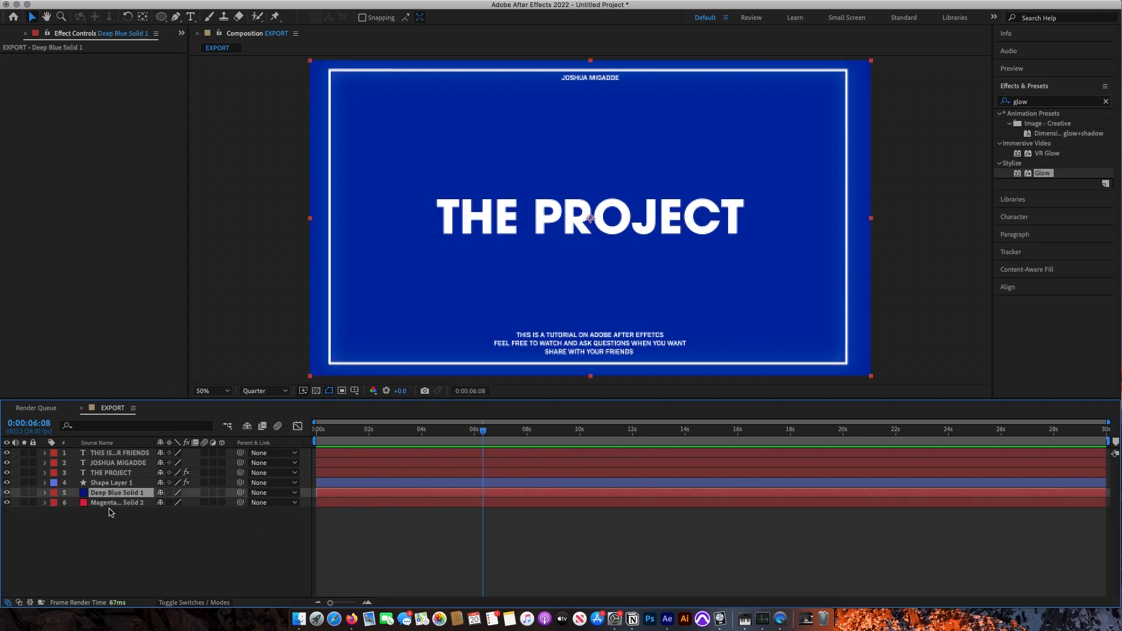
{"action": "left_click", "coordinate": [111, 504]}
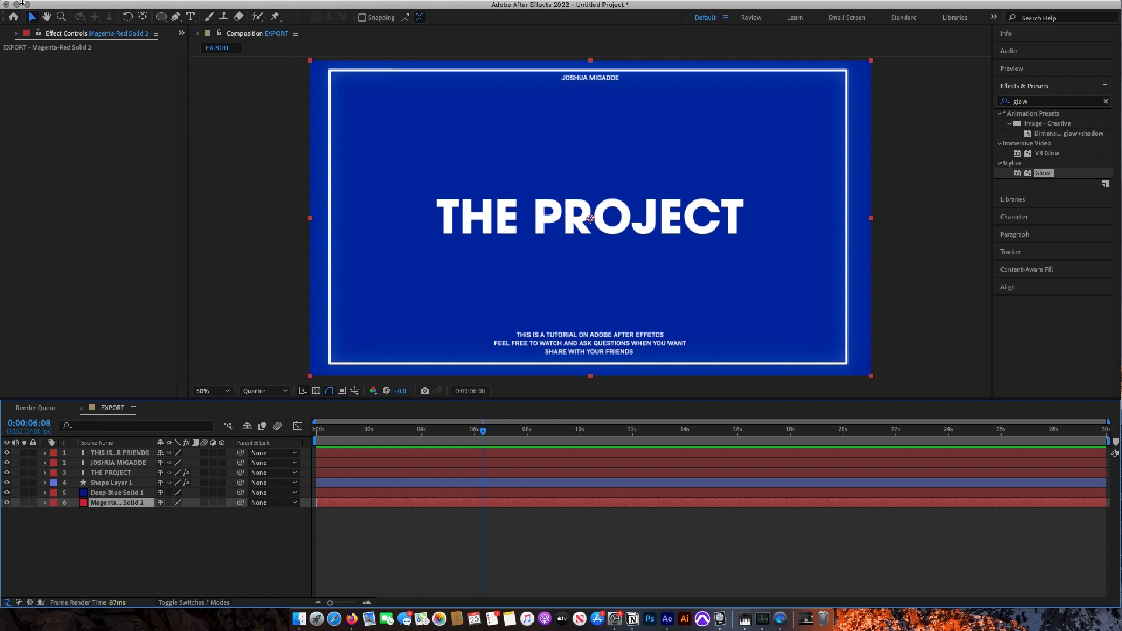
{"action": "scroll", "coordinate": [44, 31], "scroll_direction": "up", "scroll_amount": 1}
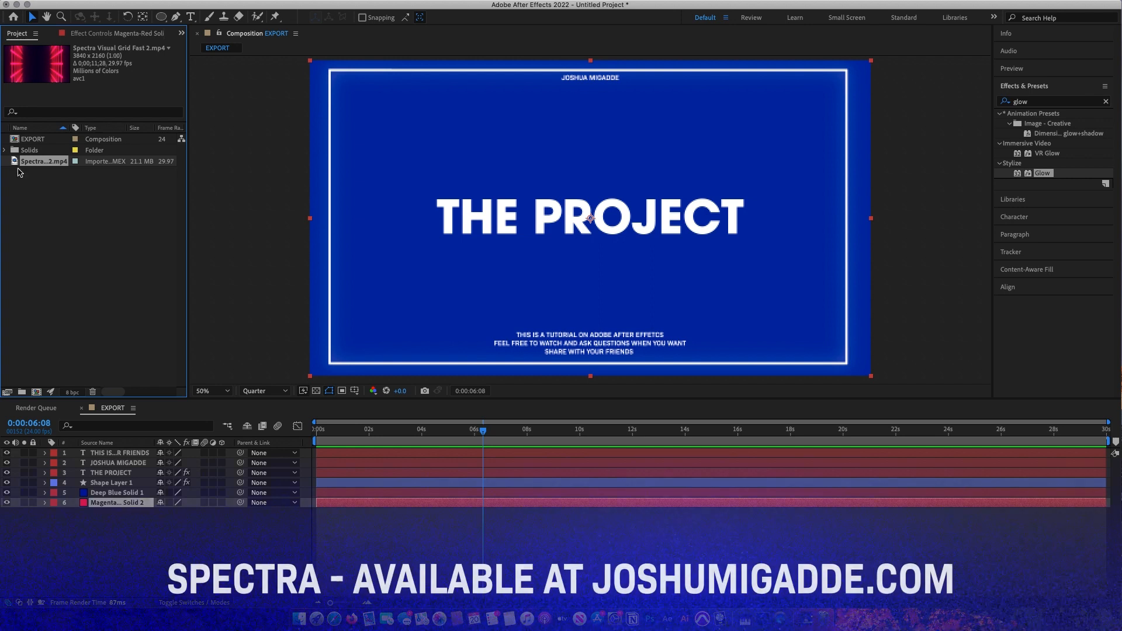
{"action": "left_click_drag", "start_coordinate": [46, 163], "coordinate": [115, 454]}
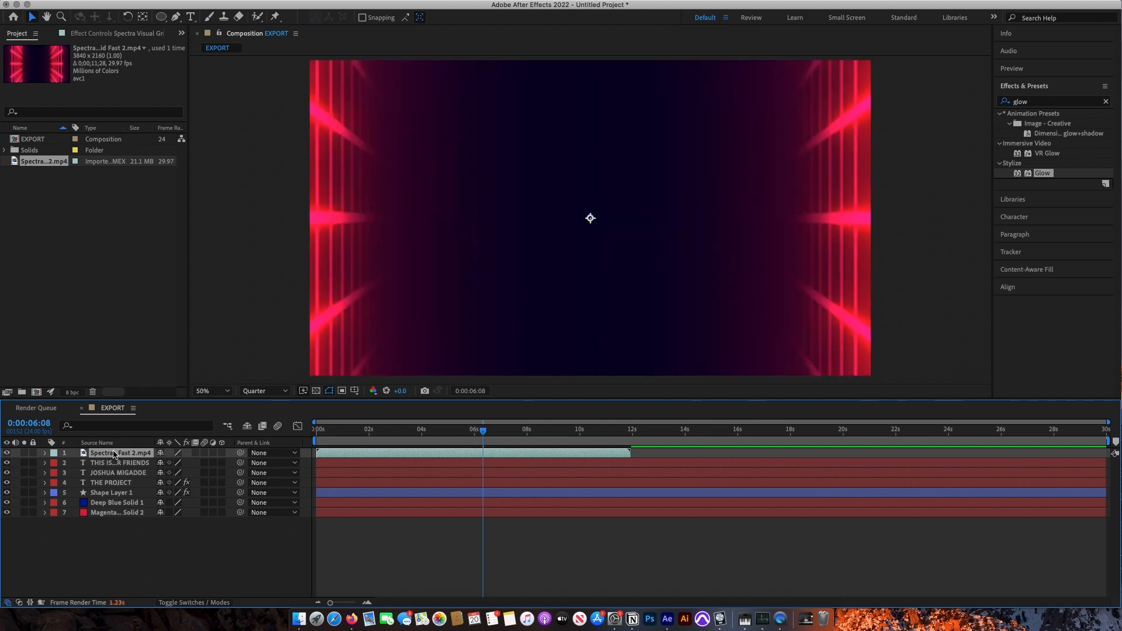
Step: Move the Spectra Visual Grid Fast 2.mp4 layer directly below Shape Layer 1 and preview the composition from 0:00:00:00
{"action": "left_click_drag", "start_coordinate": [114, 455], "coordinate": [111, 502]}
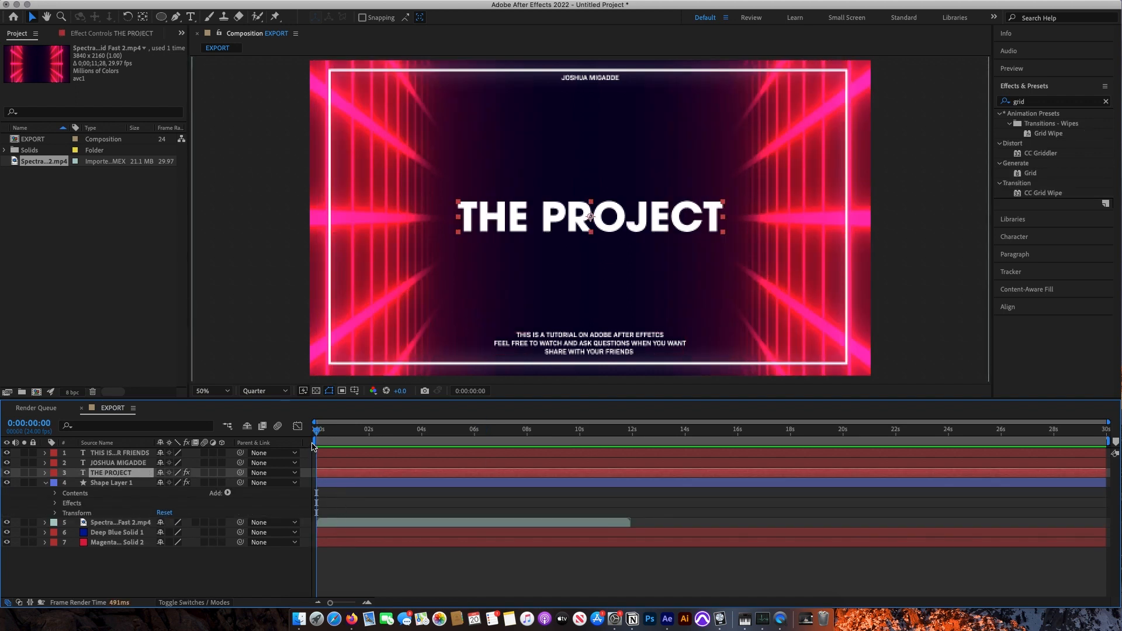
{"action": "left_click_drag", "start_coordinate": [316, 431], "coordinate": [236, 420]}
{"action": "key", "text": "space"}
{"action": "key", "text": "space"}
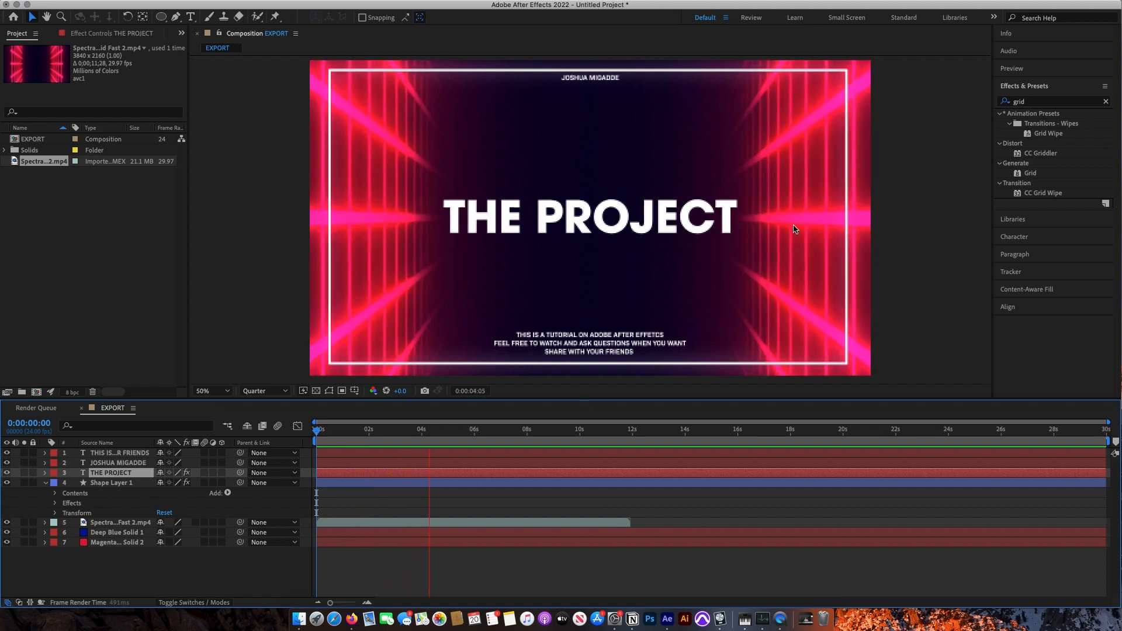
{"action": "key", "text": "space"}
Step: Find the Typewriter text preset and apply it to THE PROJECT layer with its animation starting at 0:00:00:00
{"action": "left_click", "coordinate": [1035, 103]}
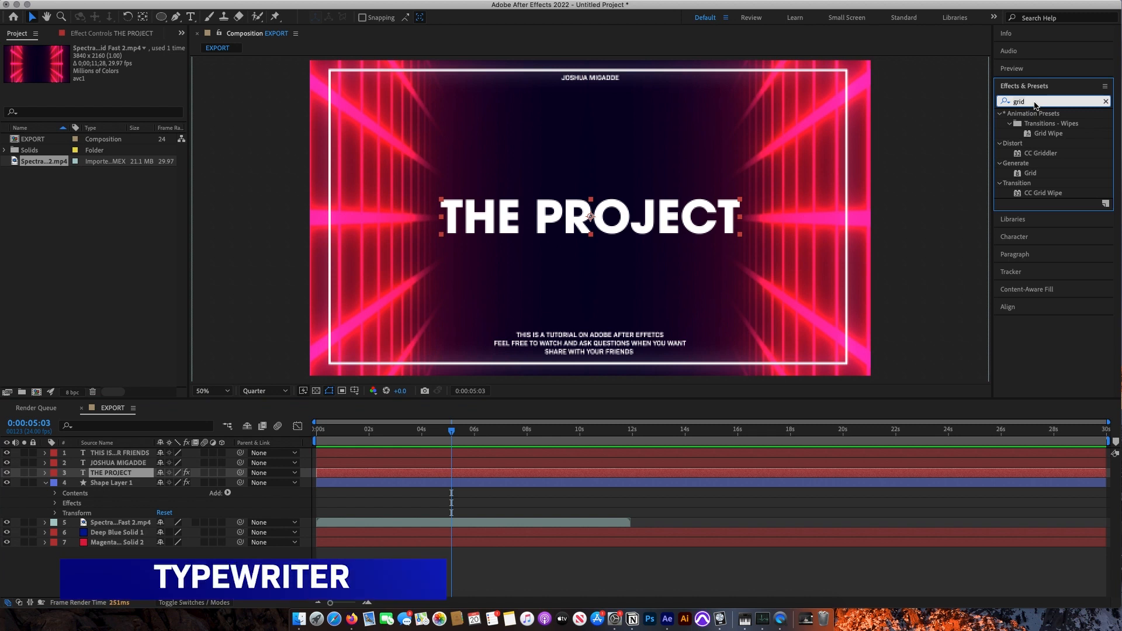
{"action": "type", "text": "type"}
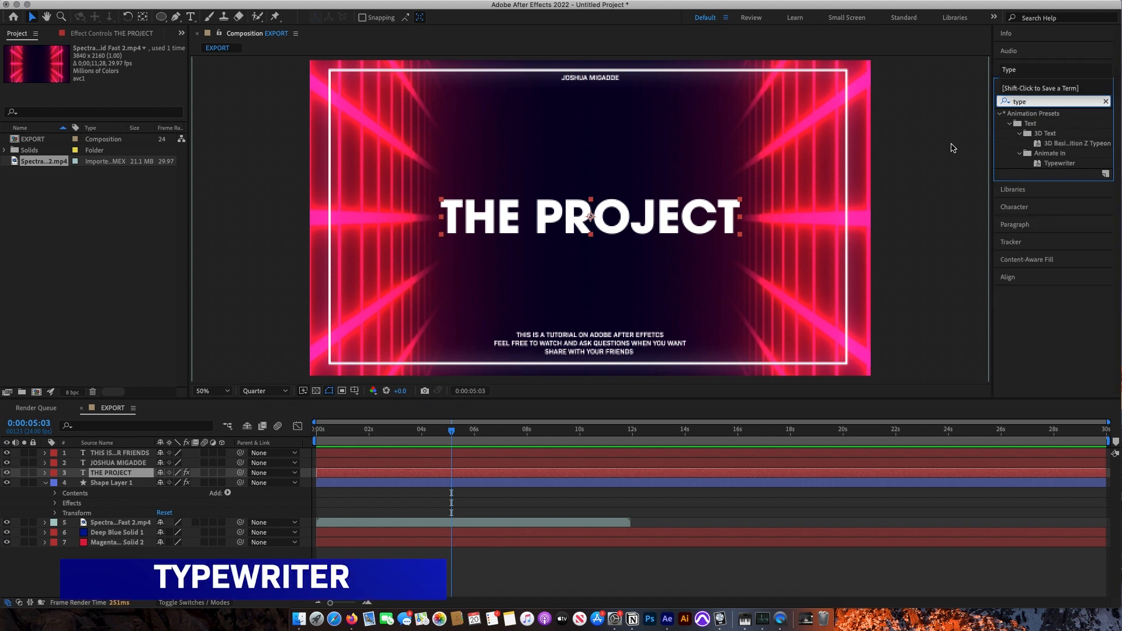
{"action": "left_click_drag", "start_coordinate": [1060, 164], "coordinate": [41, 467]}
{"action": "key", "text": "Home"}
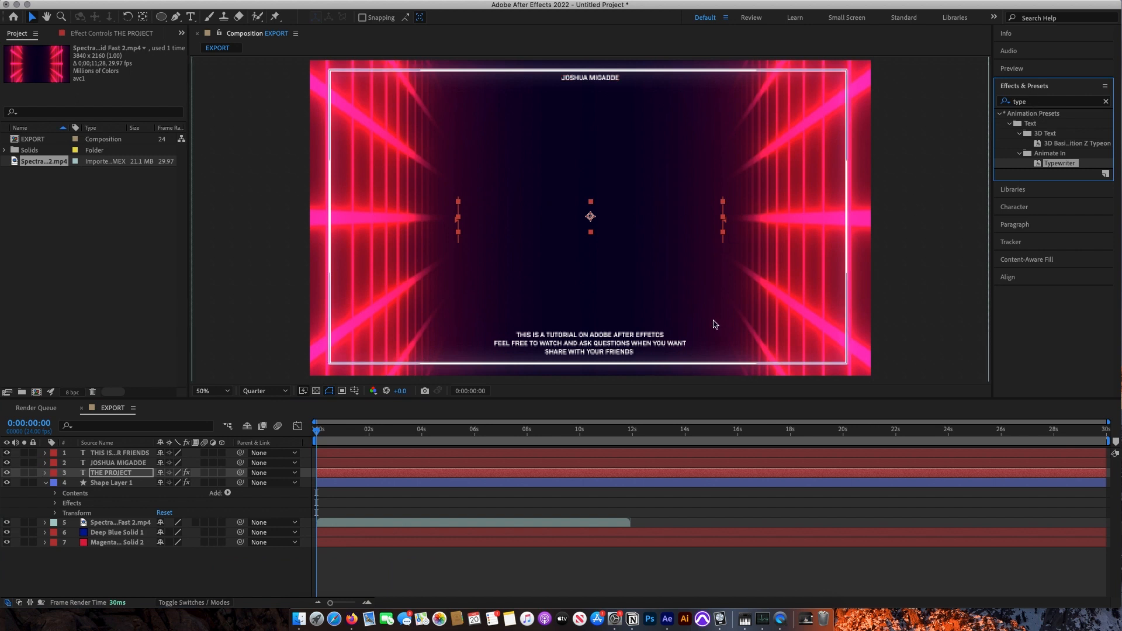
Step: Shorten THE PROJECT's typewriter reveal by moving the second Range Selector Start keyframe to just before one second, and preview the result
{"action": "left_click", "coordinate": [45, 473]}
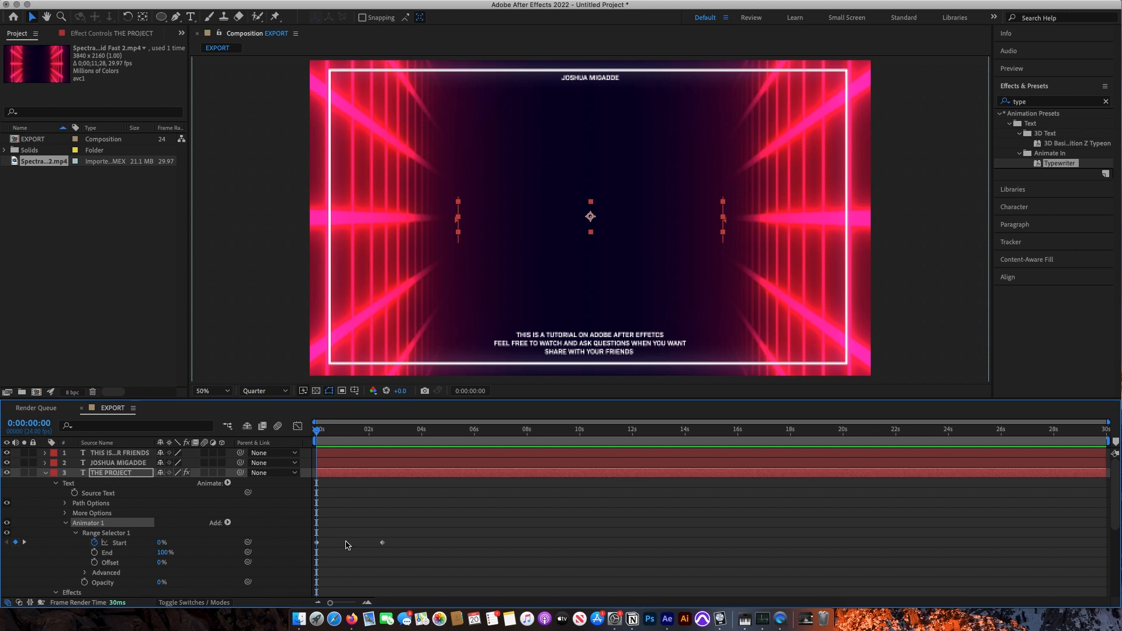
{"action": "key", "text": "u"}
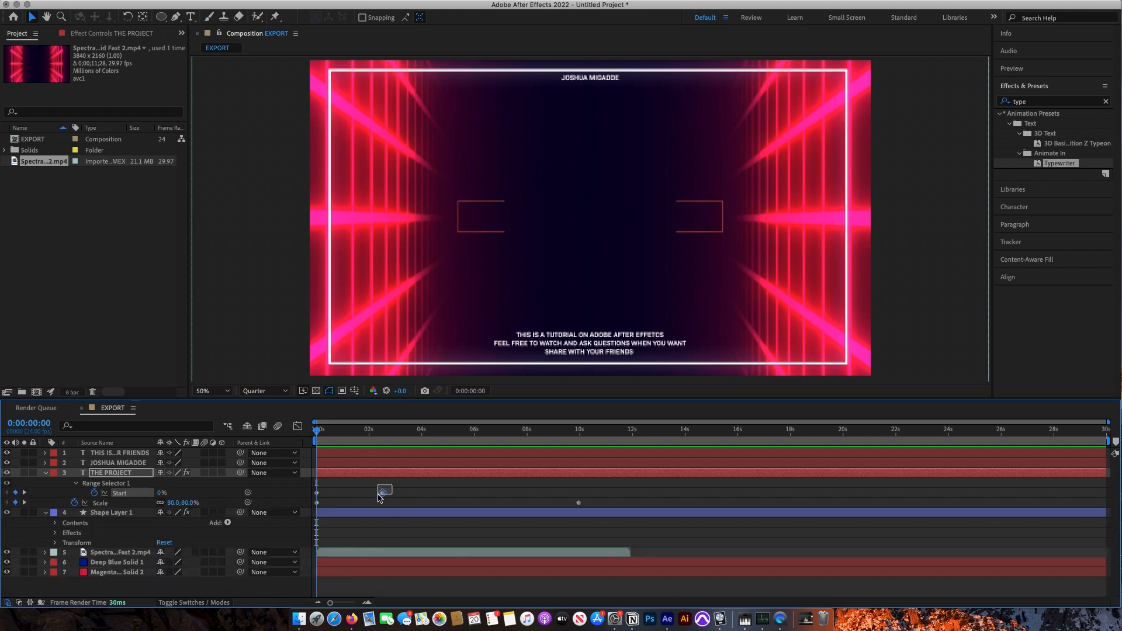
{"action": "left_click", "coordinate": [382, 493]}
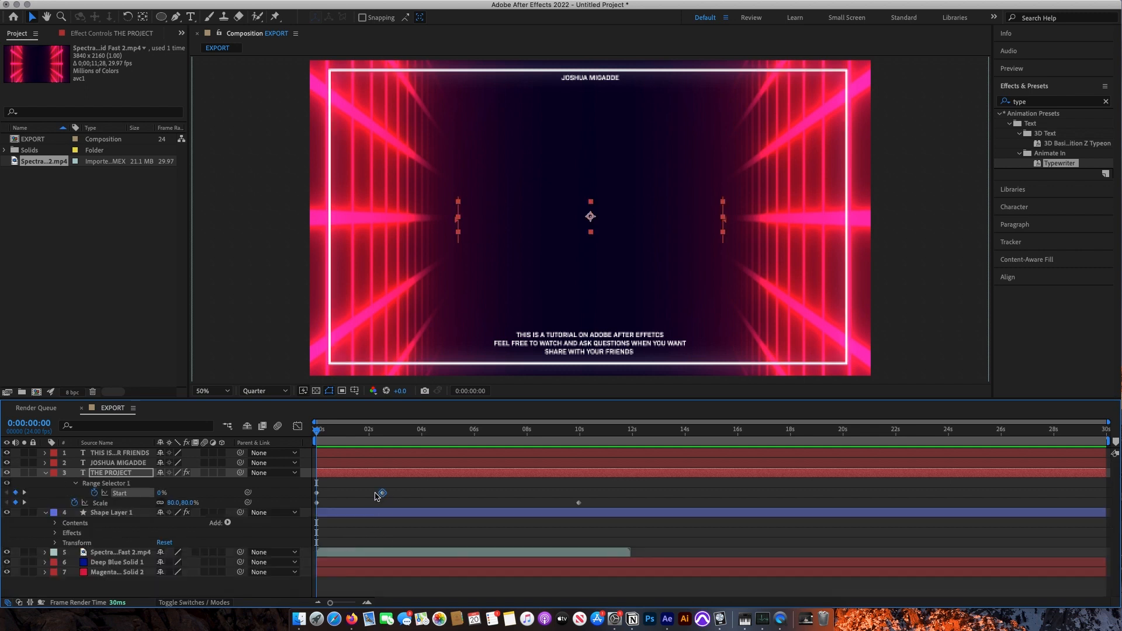
{"action": "left_click", "coordinate": [369, 434]}
{"action": "left_click", "coordinate": [391, 512]}
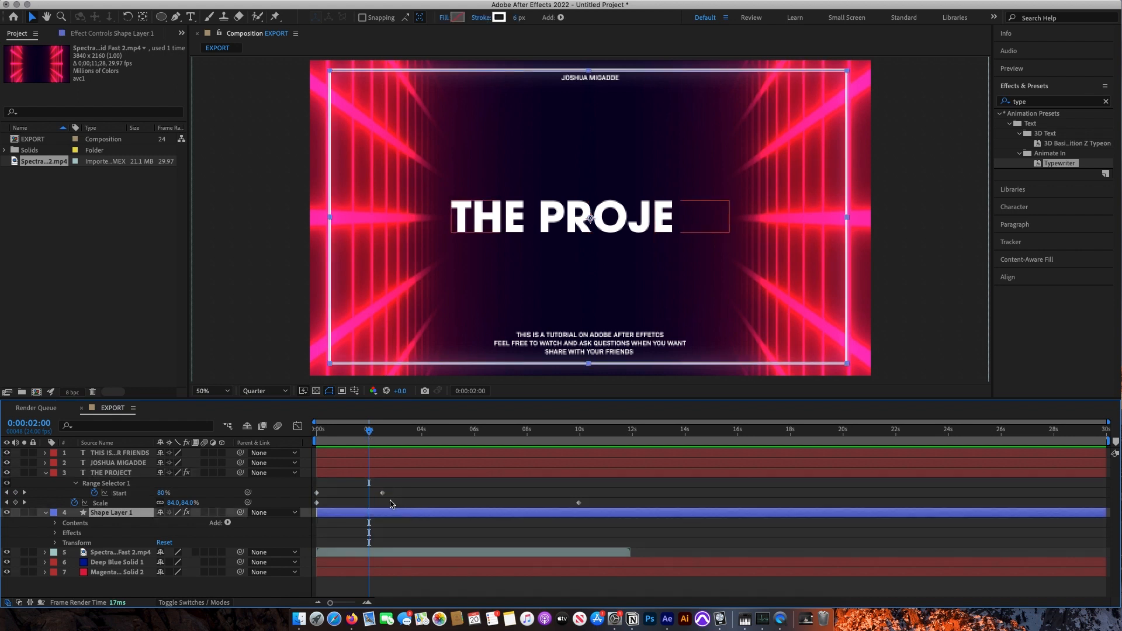
{"action": "left_click_drag", "start_coordinate": [383, 493], "coordinate": [338, 494]}
{"action": "key", "text": "Home"}
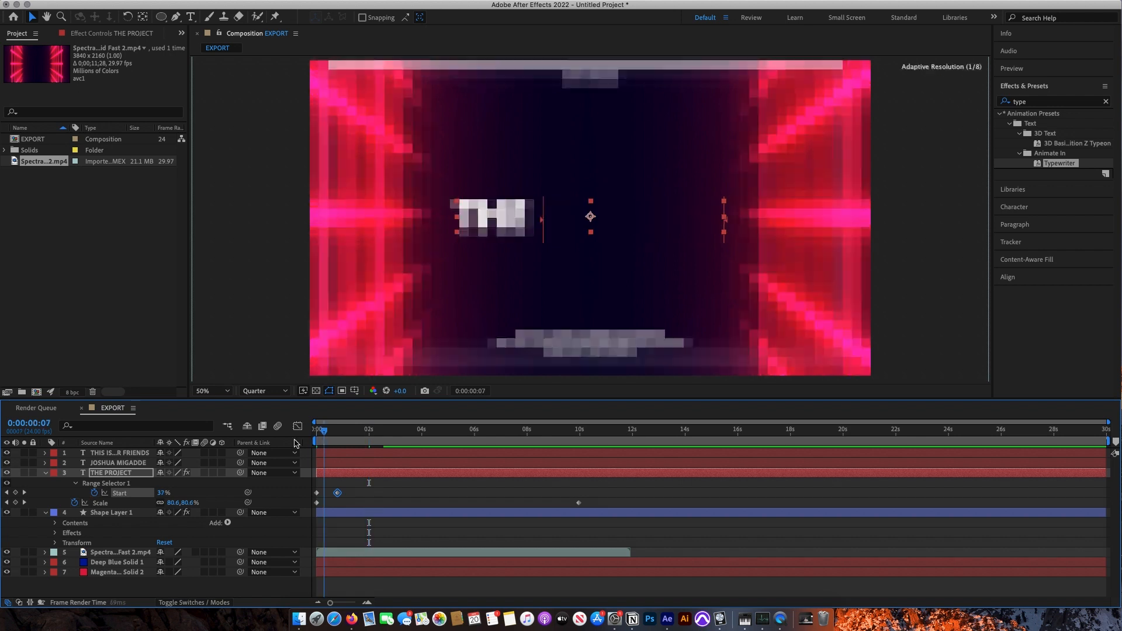
{"action": "key", "text": "space"}
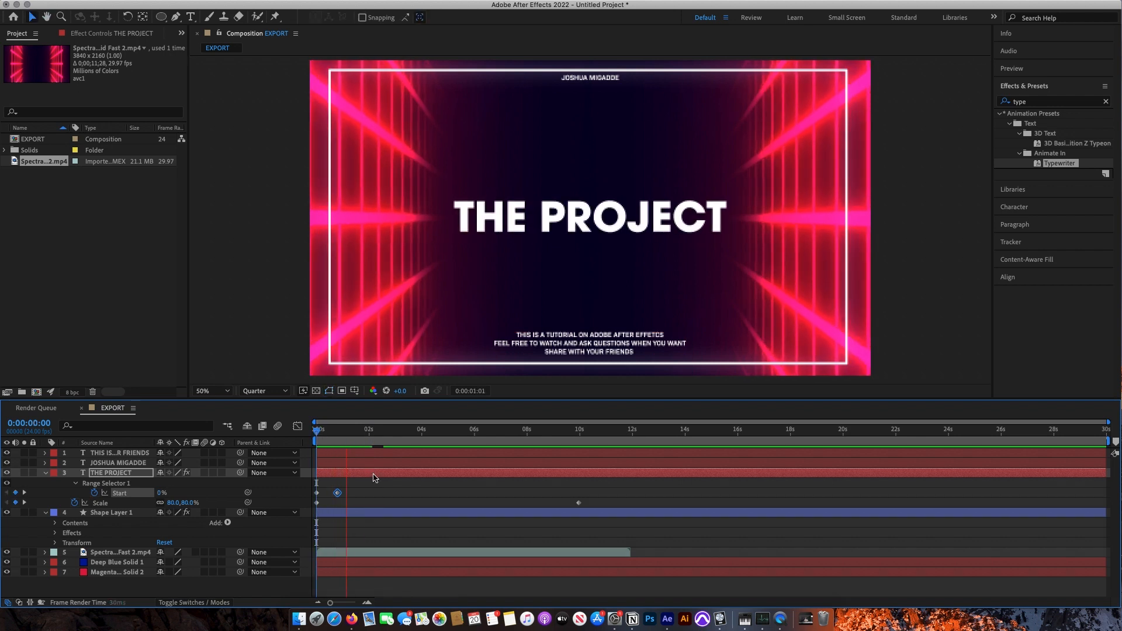
Step: Expand the Advanced options of THE PROJECT's Range Selector 1 and preview the typewriter reveal from the start
{"action": "left_click", "coordinate": [329, 431]}
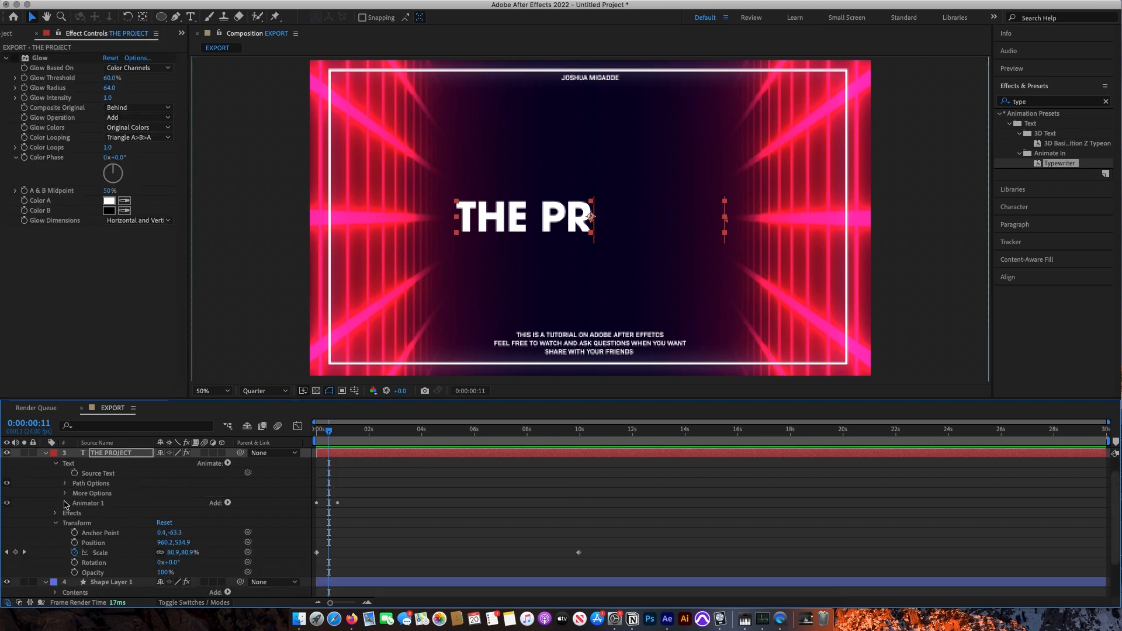
{"action": "left_click", "coordinate": [111, 455]}
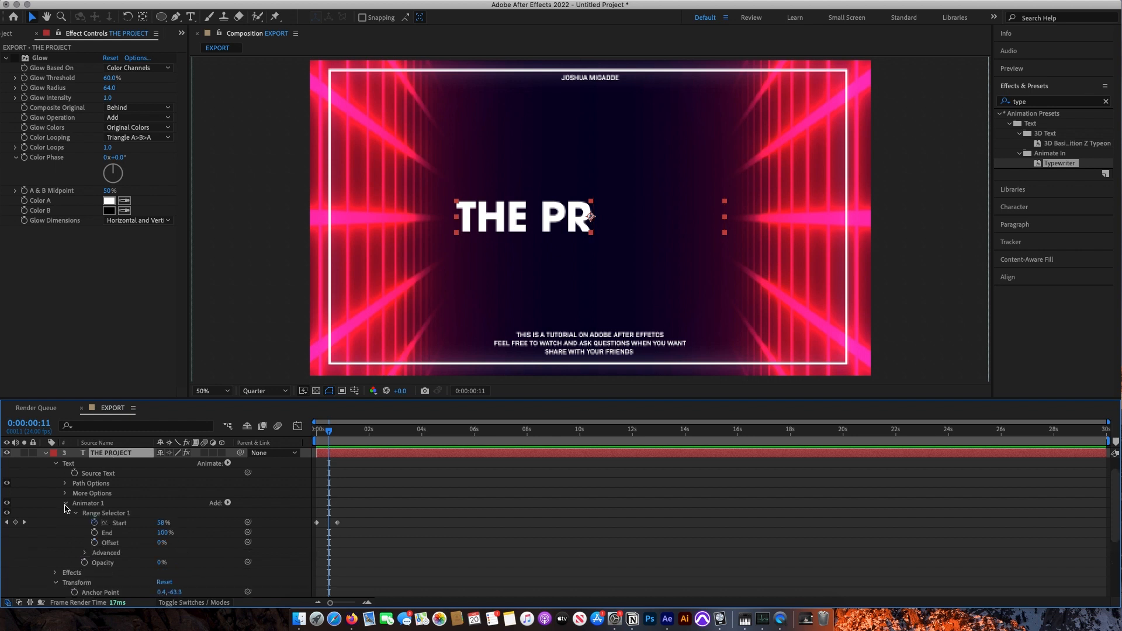
{"action": "left_click", "coordinate": [56, 464]}
{"action": "left_click", "coordinate": [56, 464]}
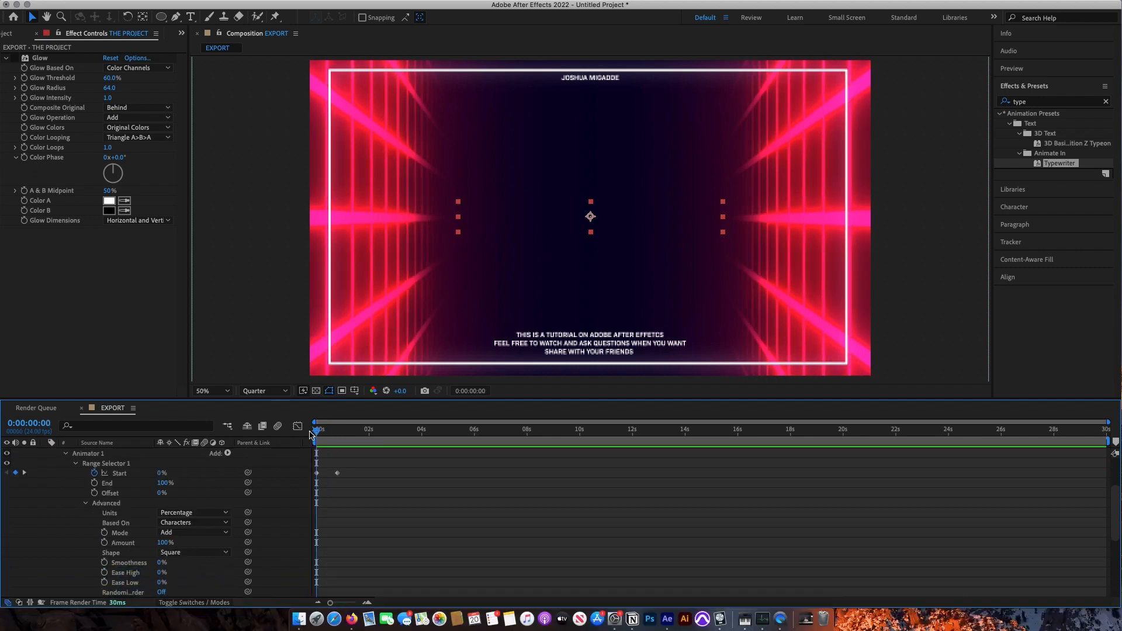
{"action": "key", "text": "space"}
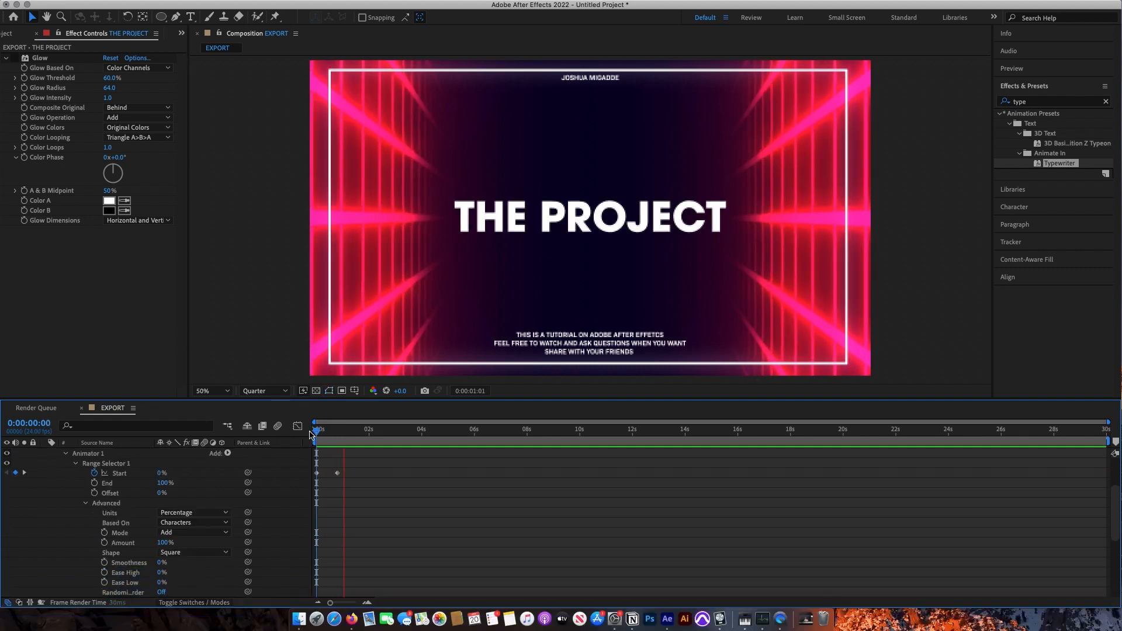
{"action": "key", "text": "space"}
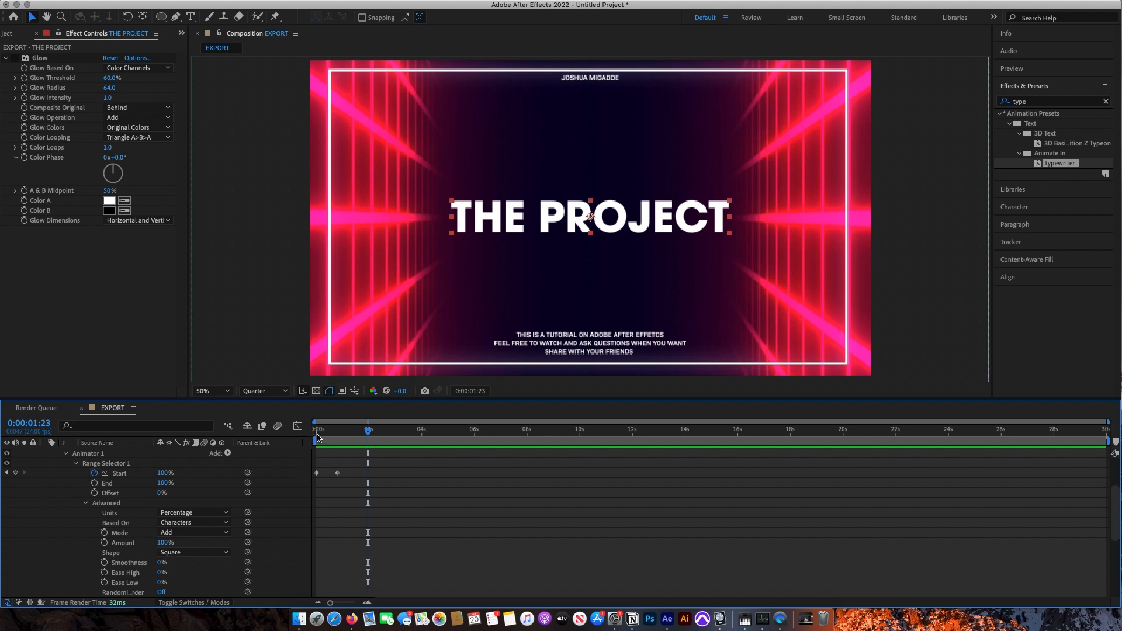
Step: Go to 0:00:00:10, partway through the reveal, and turn on Randomize Order for THE PROJECT's Range Selector 1
{"action": "left_click_drag", "start_coordinate": [317, 435], "coordinate": [328, 434]}
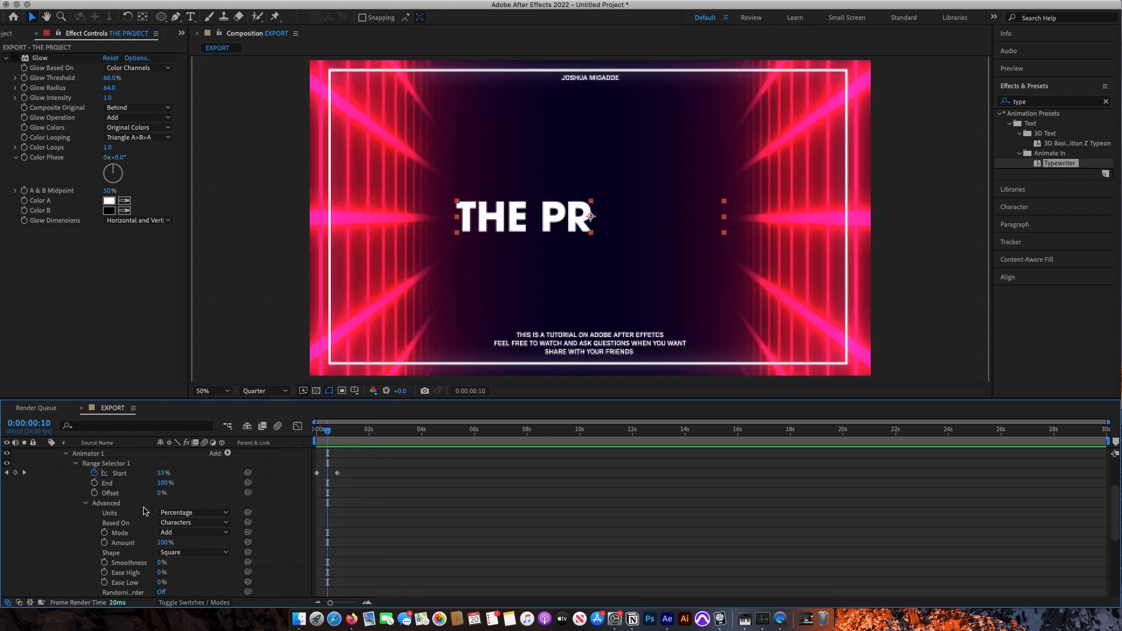
{"action": "scroll", "coordinate": [145, 512], "scroll_direction": "down", "scroll_amount": 3}
{"action": "left_click", "coordinate": [161, 563]}
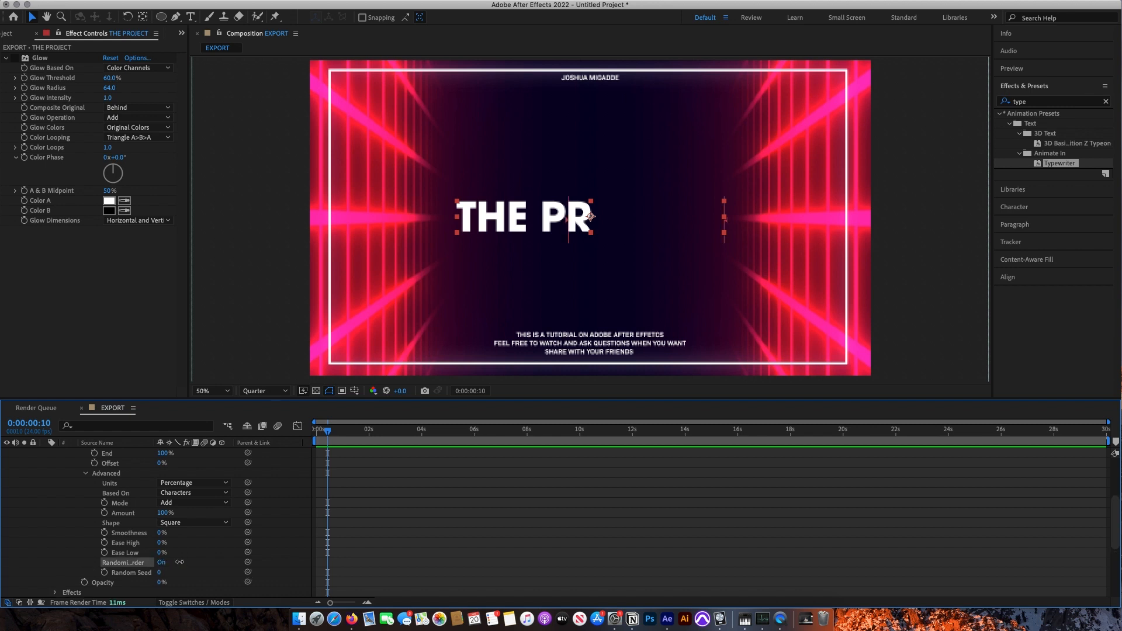